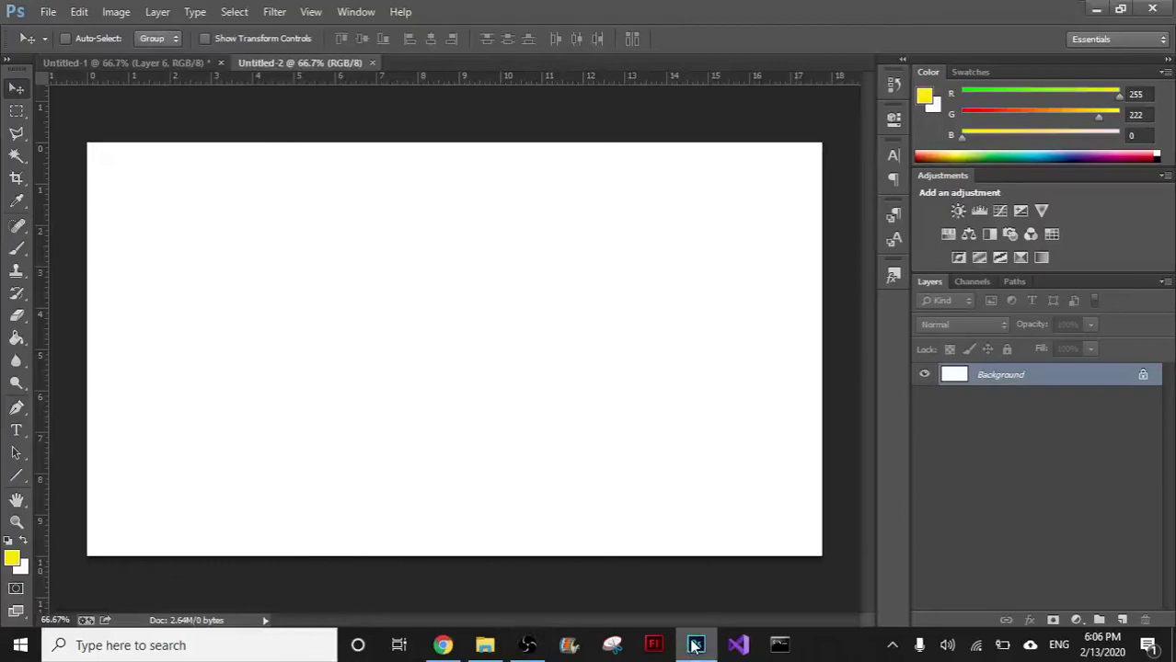
- Add an empty Layer 1 to Untitled-2, then switch to the Untitled-1 TUBITUS artwork
{"action": "left_click", "coordinate": [487, 647]}
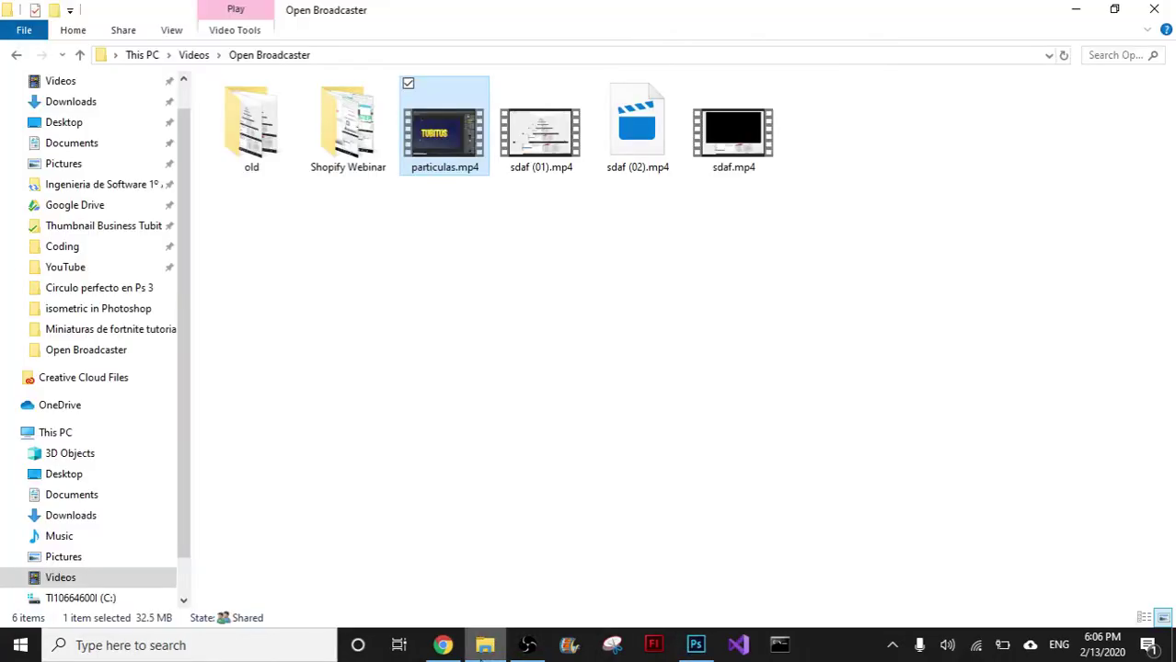
{"action": "left_click", "coordinate": [488, 647]}
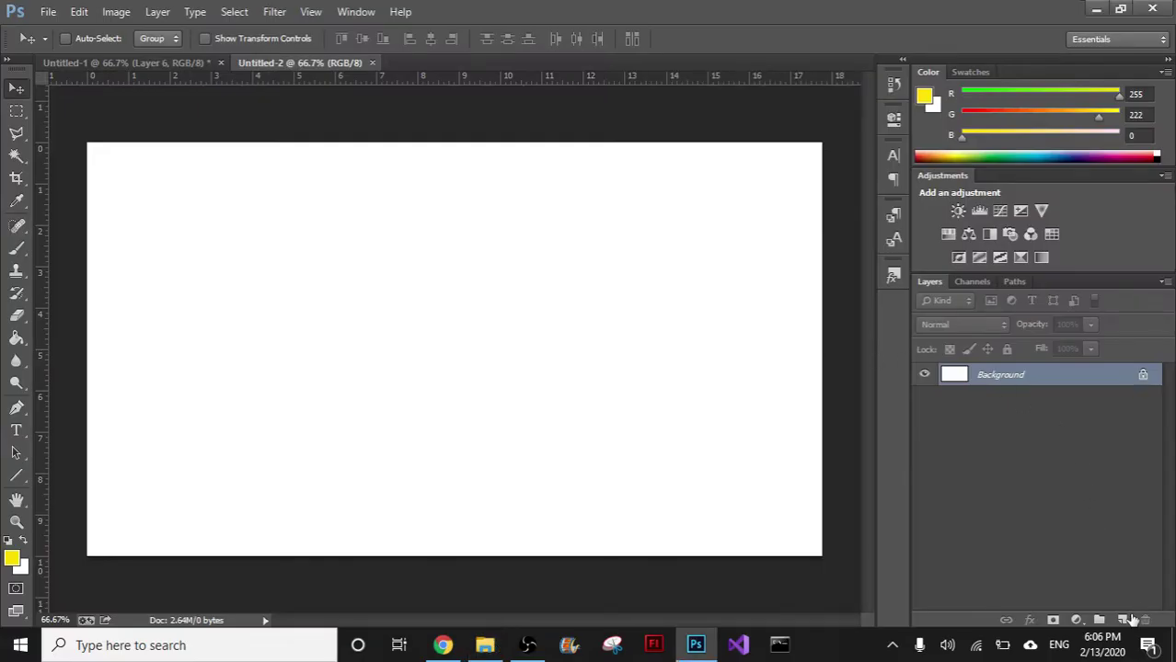
{"action": "left_click", "coordinate": [1124, 620]}
{"action": "left_click", "coordinate": [527, 647]}
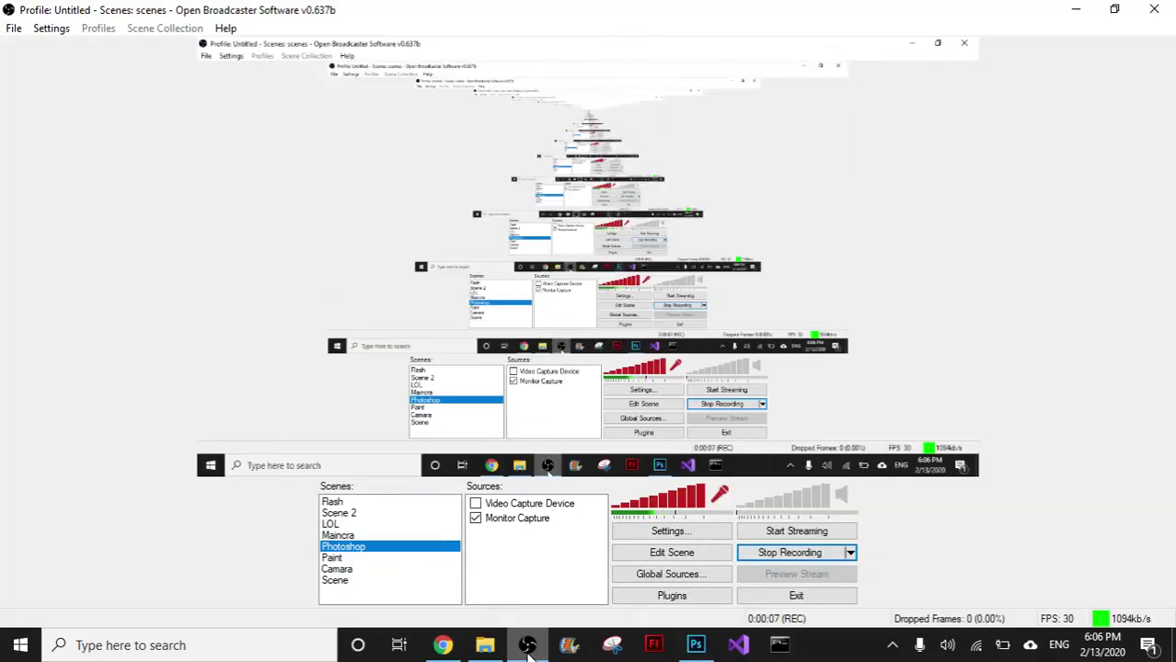
{"action": "left_click", "coordinate": [527, 646]}
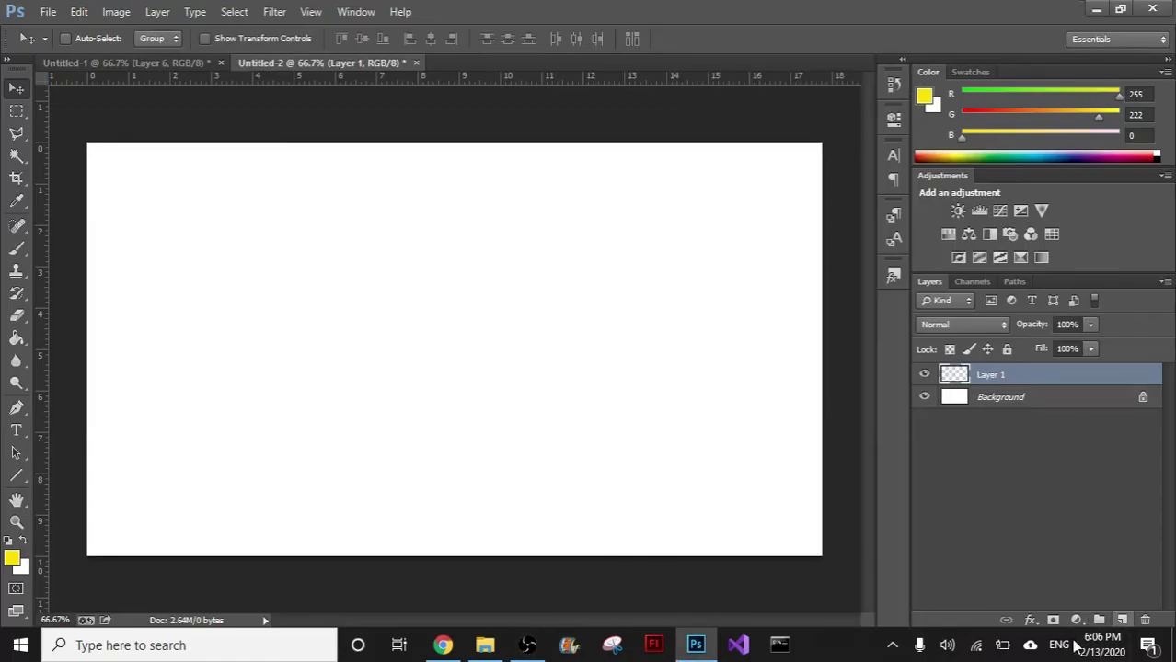
{"action": "left_click", "coordinate": [167, 65]}
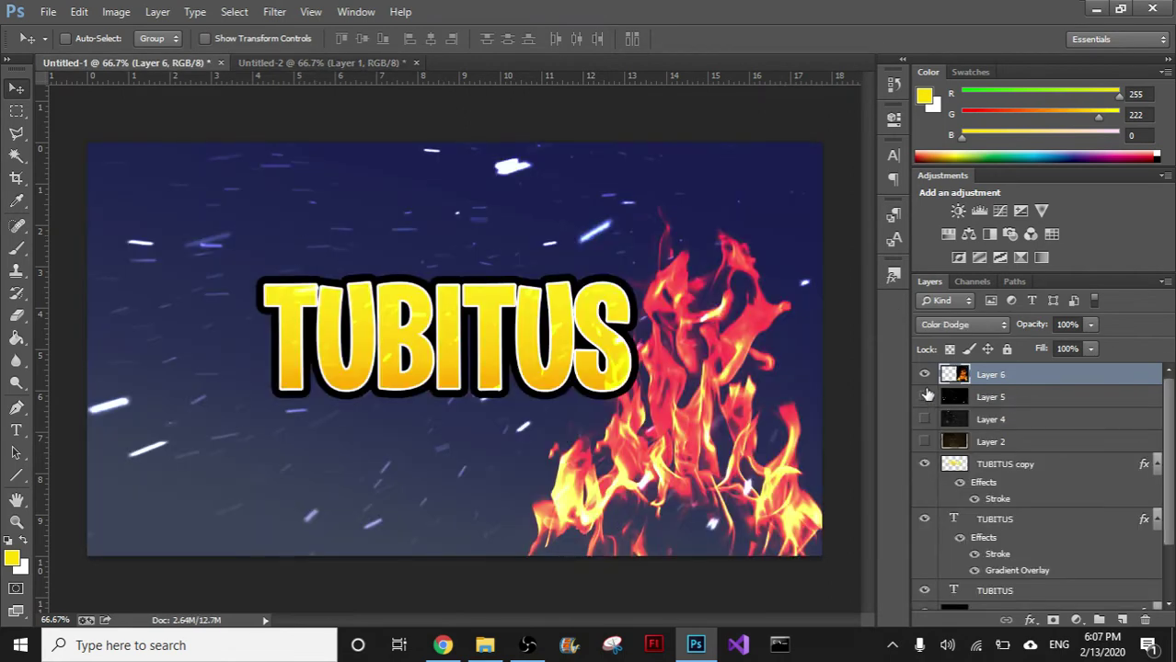
- Hide flame Layers 6 and 5, then add a new Layer 7 above TUBITUS copy
{"action": "left_click_drag", "start_coordinate": [925, 397], "coordinate": [925, 374]}
{"action": "scroll", "coordinate": [1077, 396], "scroll_direction": "down", "scroll_amount": 1}
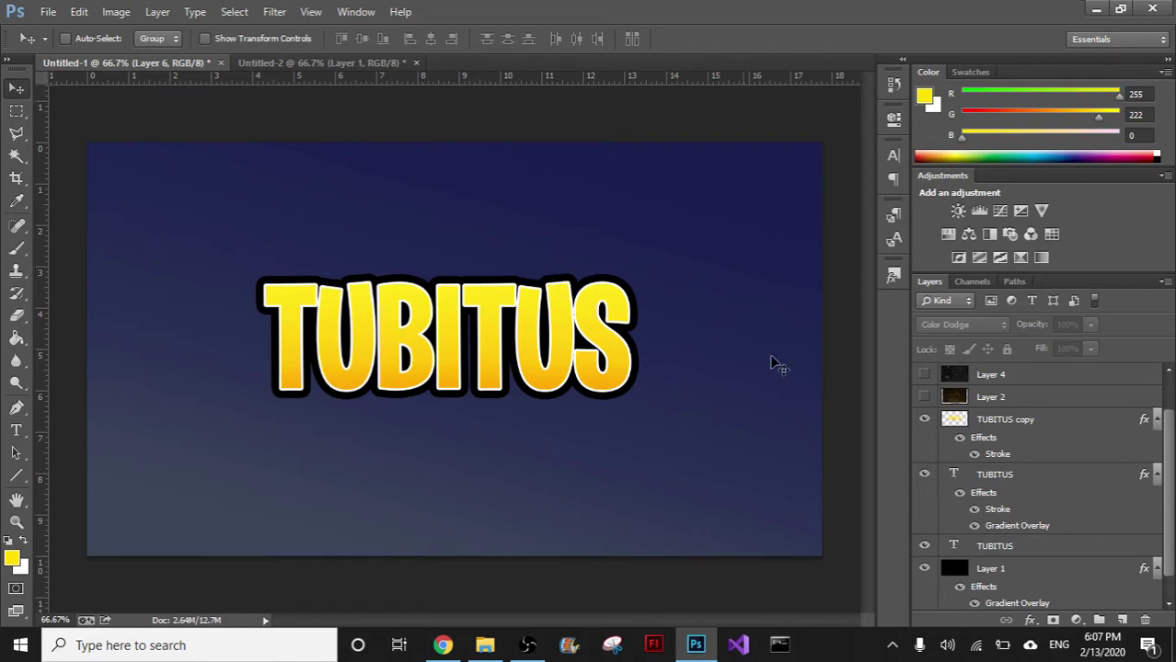
{"action": "scroll", "coordinate": [1093, 442], "scroll_direction": "down", "scroll_amount": 1}
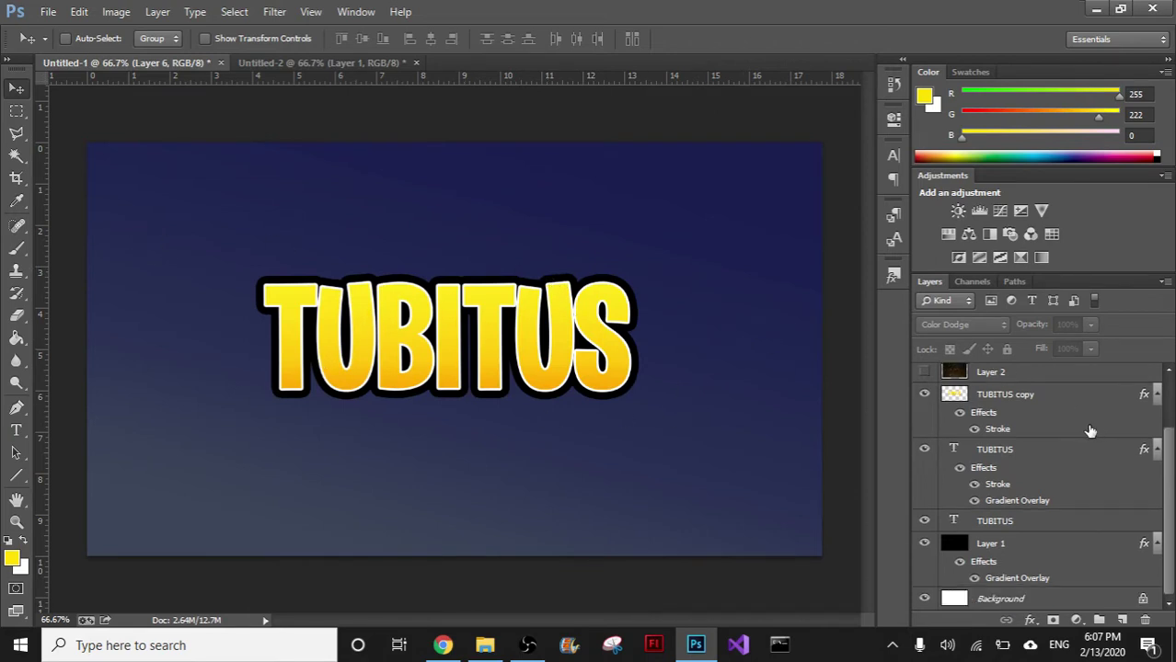
{"action": "left_click", "coordinate": [1029, 403]}
{"action": "scroll", "coordinate": [1059, 421], "scroll_direction": "up", "scroll_amount": 1}
{"action": "scroll", "coordinate": [1059, 428], "scroll_direction": "up", "scroll_amount": 1}
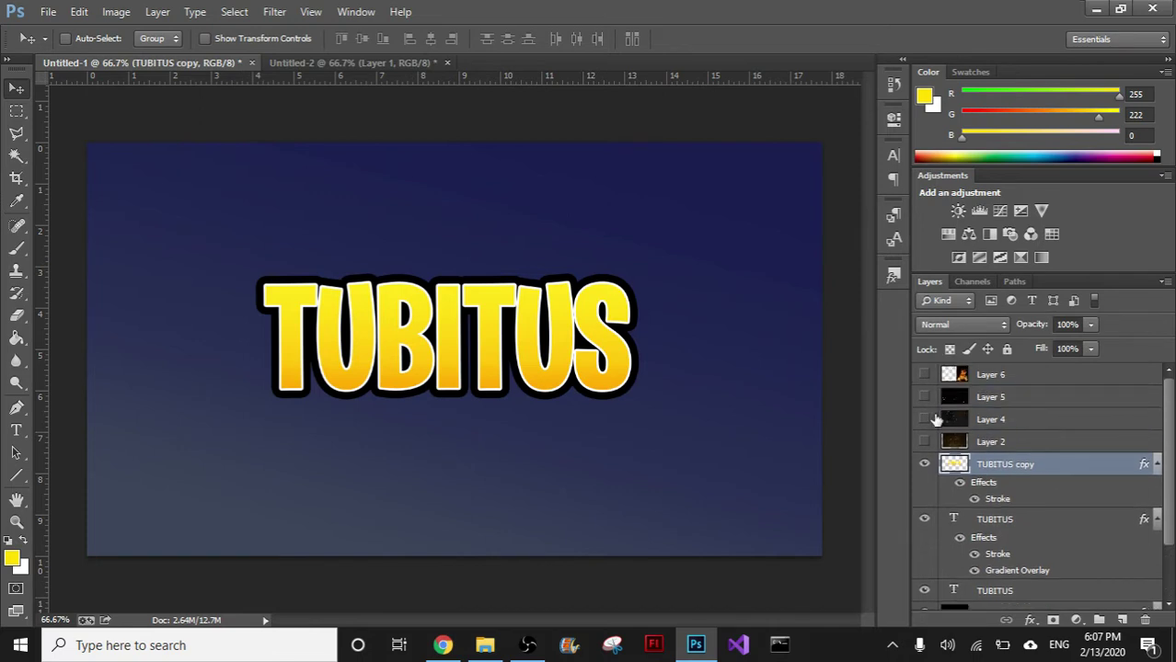
{"action": "left_click", "coordinate": [1122, 620]}
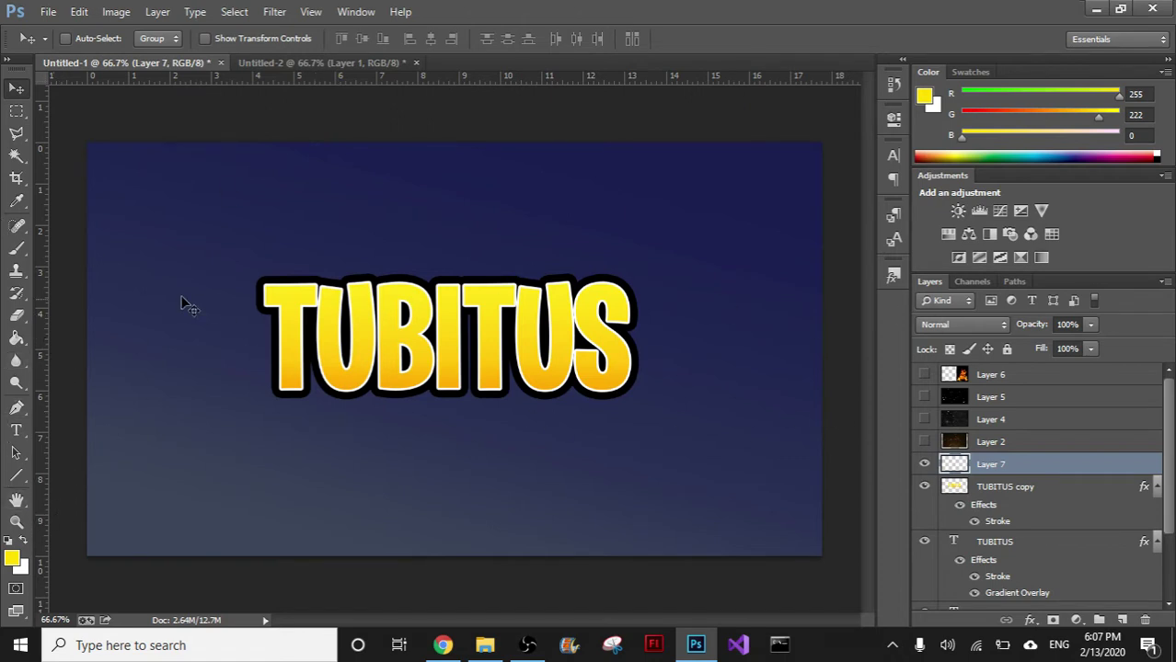
- Set the Brush tool to a 279 px tip with 0% hardness
{"action": "left_click", "coordinate": [17, 249]}
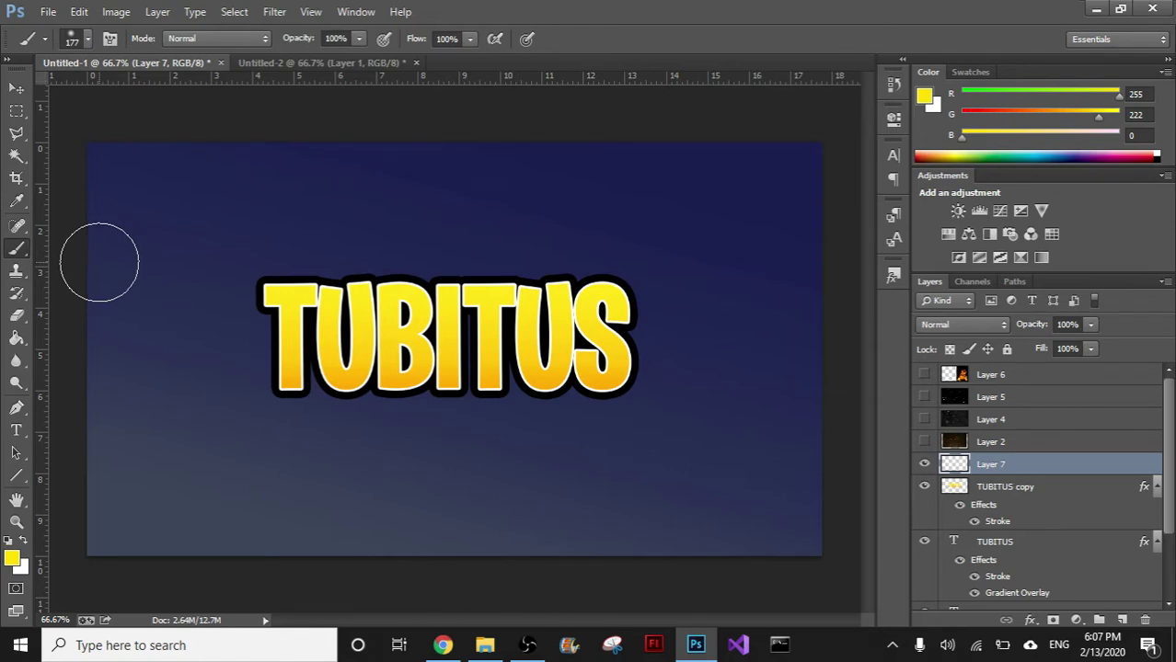
{"action": "left_click", "coordinate": [529, 645]}
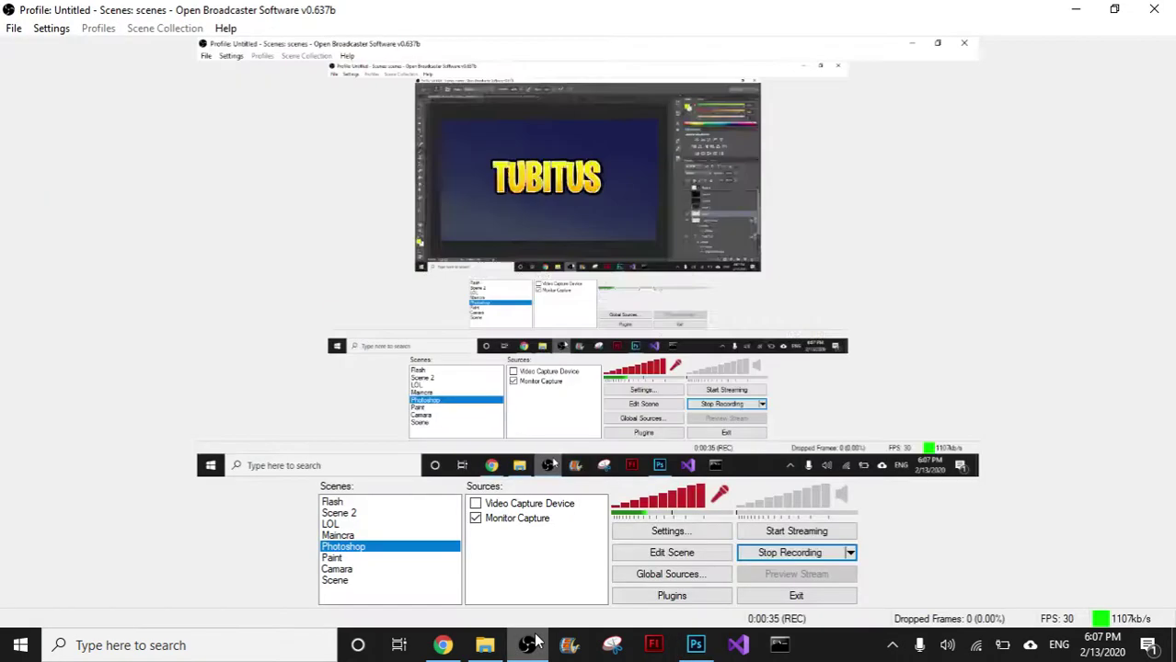
{"action": "left_click", "coordinate": [529, 645]}
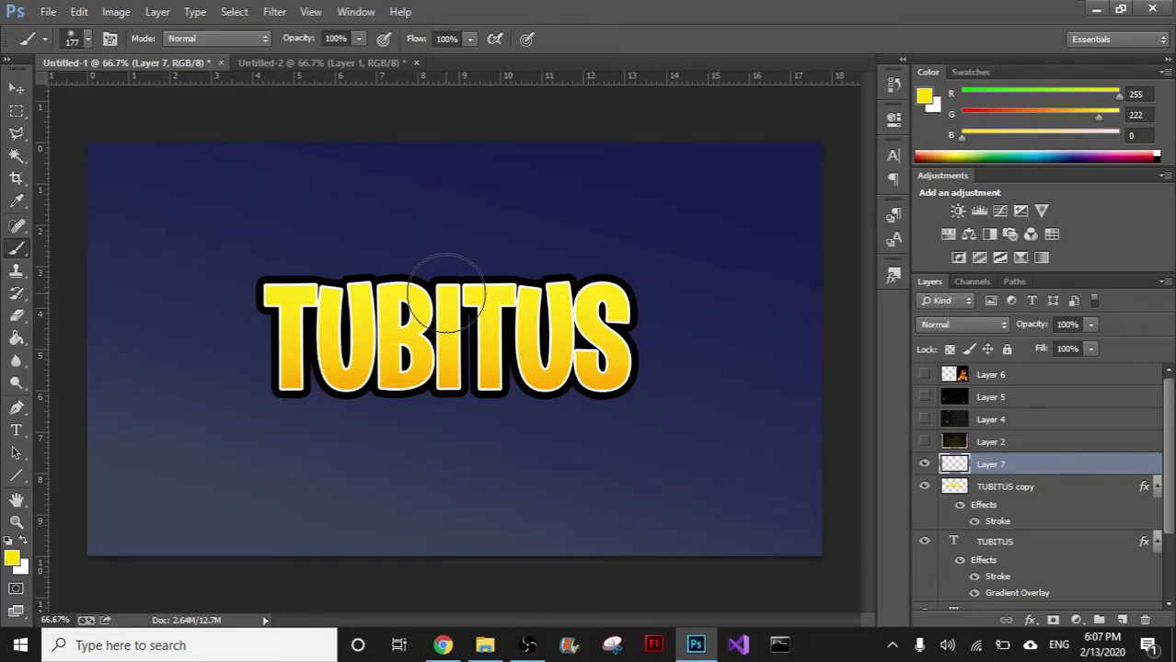
{"action": "left_click", "coordinate": [88, 41]}
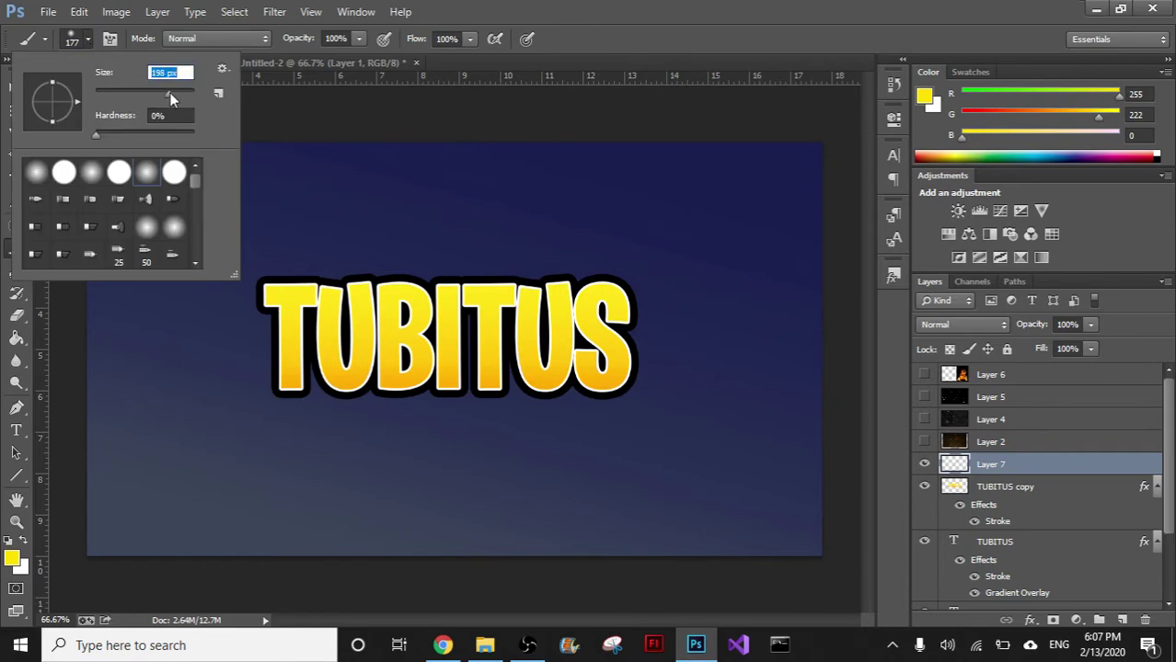
{"action": "left_click_drag", "start_coordinate": [169, 96], "coordinate": [173, 94]}
{"action": "left_click_drag", "start_coordinate": [99, 135], "coordinate": [201, 135]}
{"action": "left_click_drag", "start_coordinate": [193, 135], "coordinate": [96, 138]}
- Paint a trial yellow stroke across the top, then undo it
{"action": "left_click_drag", "start_coordinate": [408, 194], "coordinate": [588, 207]}
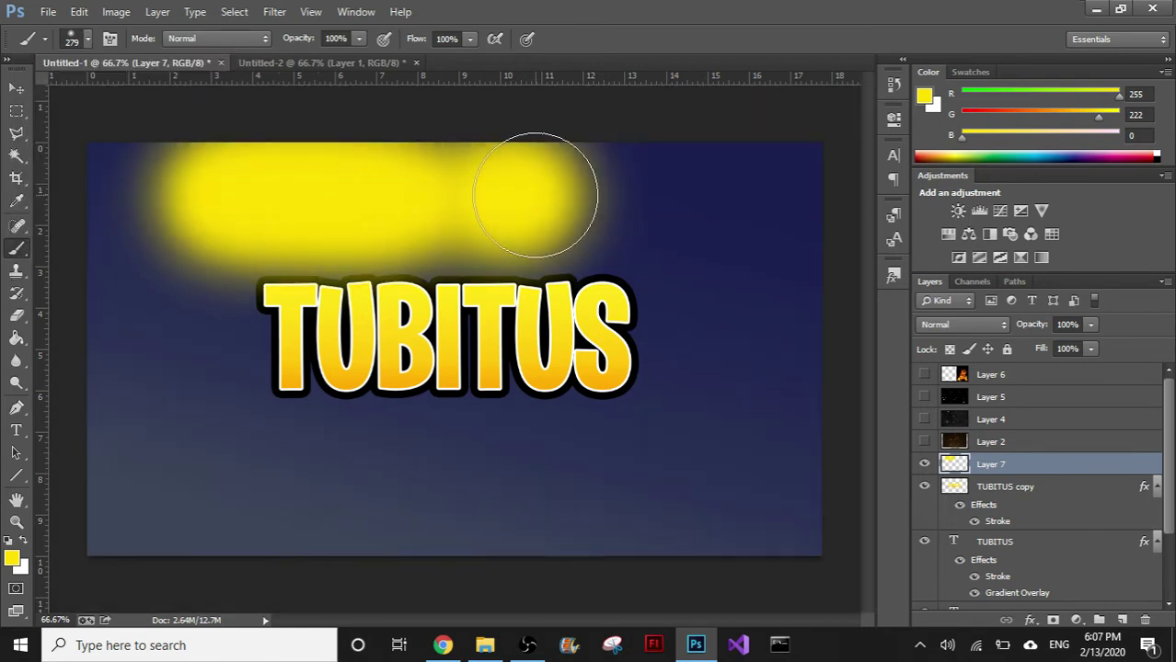
{"action": "key", "text": "ctrl+z"}
{"action": "key", "text": "ctrl+z"}
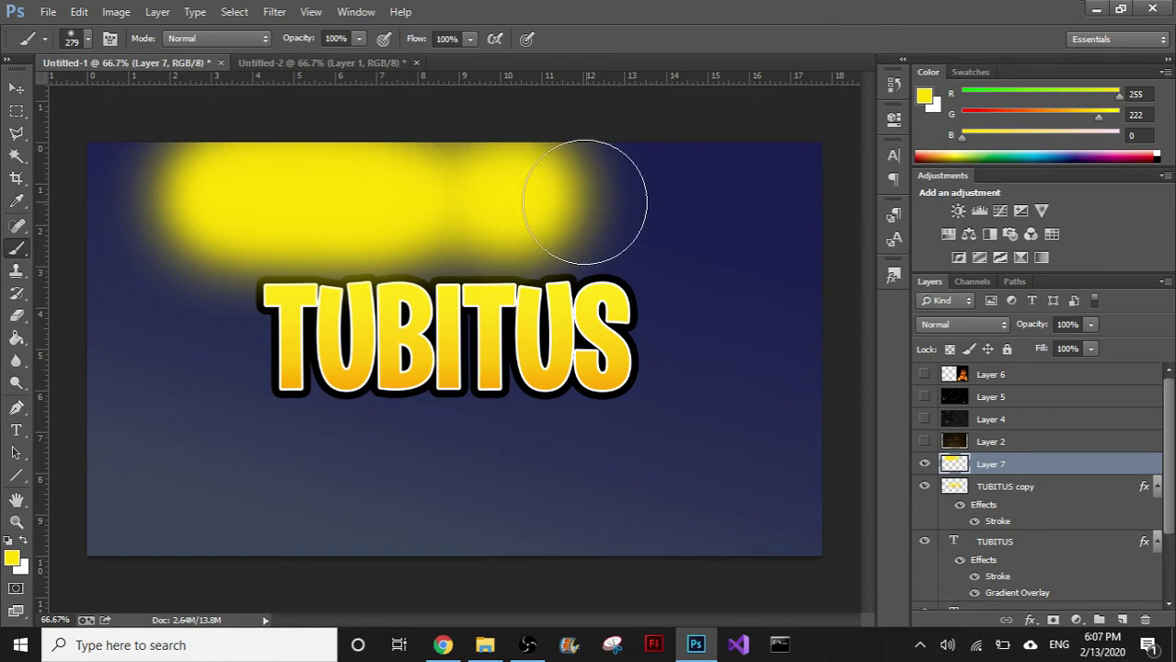
{"action": "key", "text": "ctrl+alt+z"}
{"action": "key", "text": "ctrl+alt+z"}
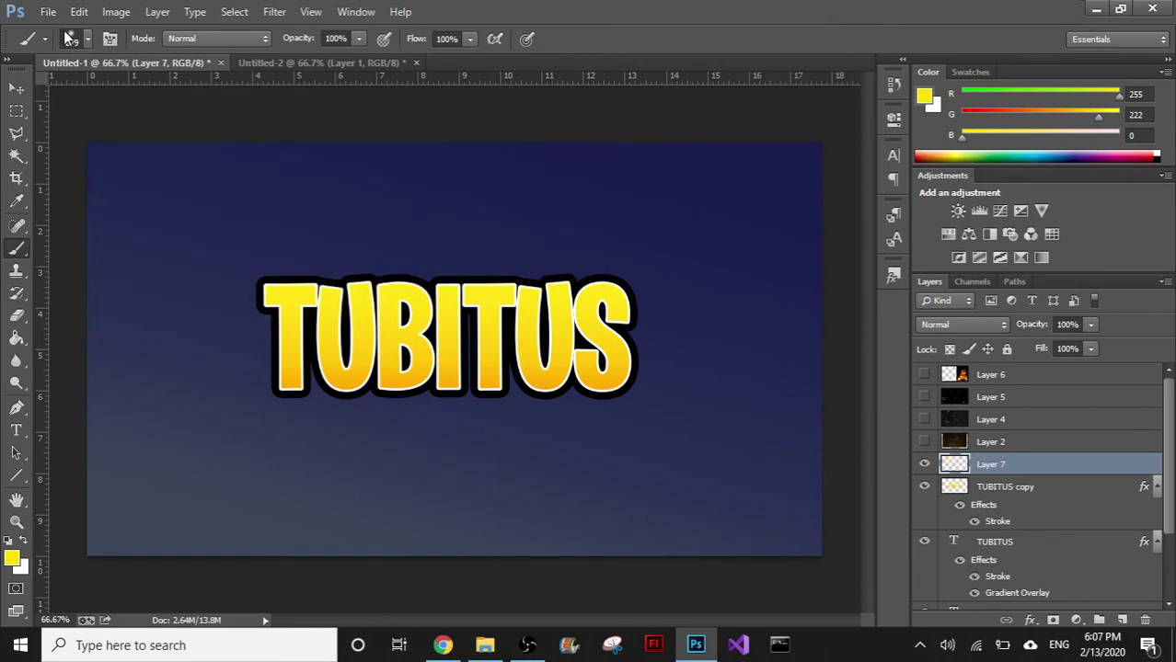
- Rotate and flatten the brush tip, then paint a yellow glow over the TUBITUS letter tops
{"action": "left_click", "coordinate": [87, 42]}
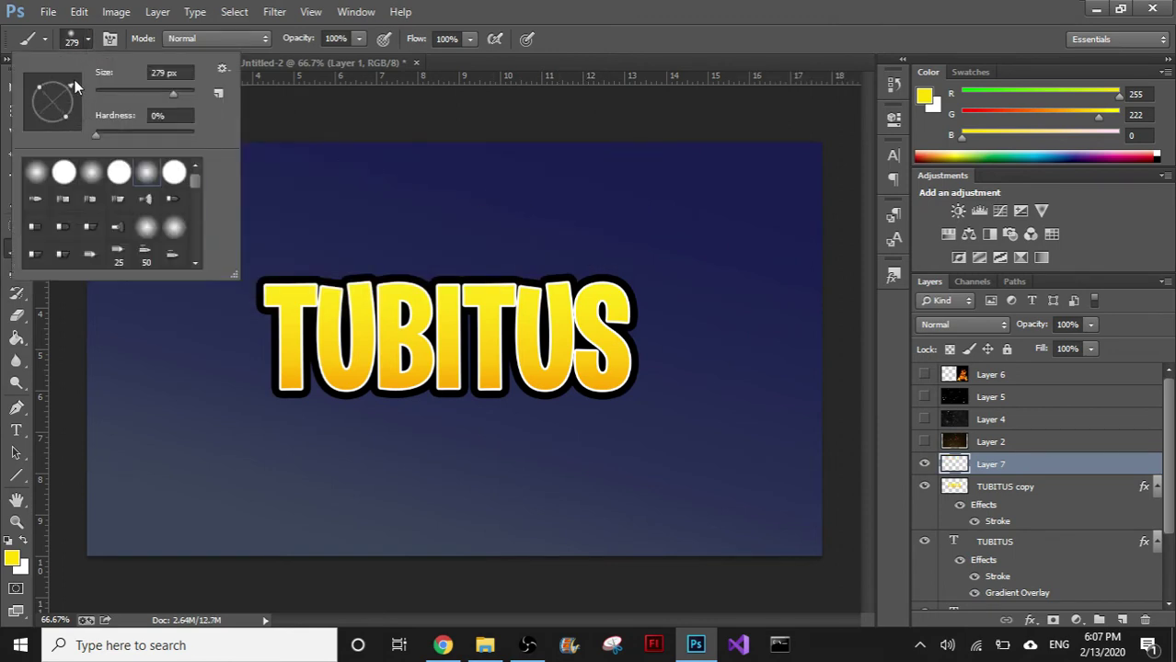
{"action": "left_click_drag", "start_coordinate": [75, 81], "coordinate": [63, 72]}
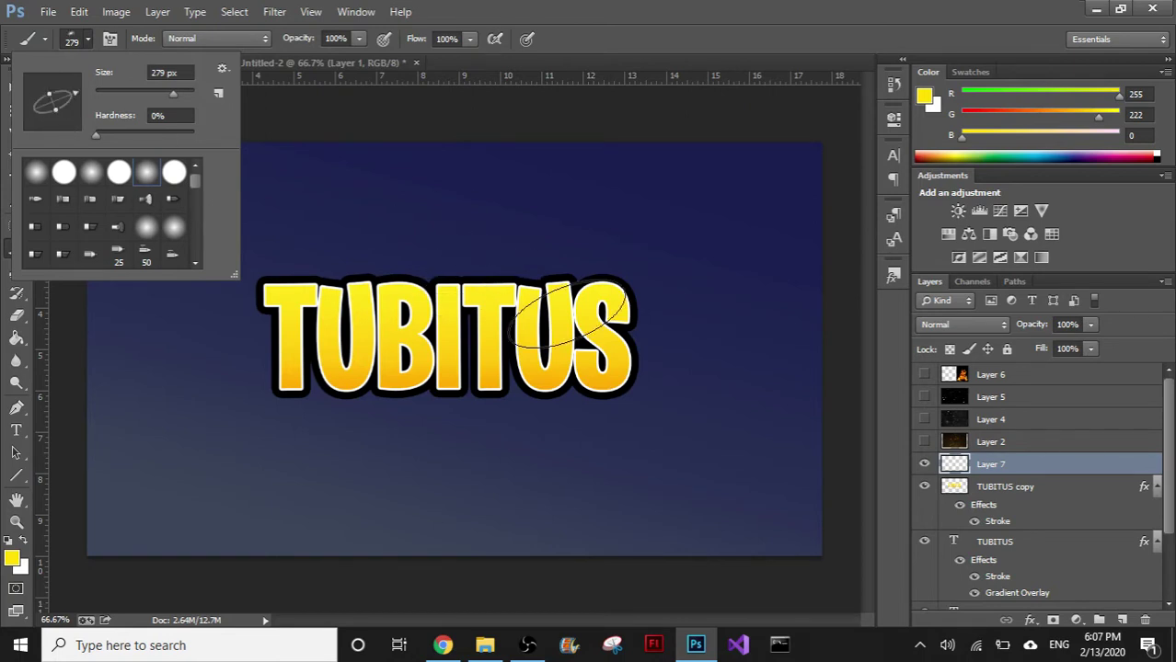
{"action": "left_click_drag", "start_coordinate": [50, 96], "coordinate": [94, 112]}
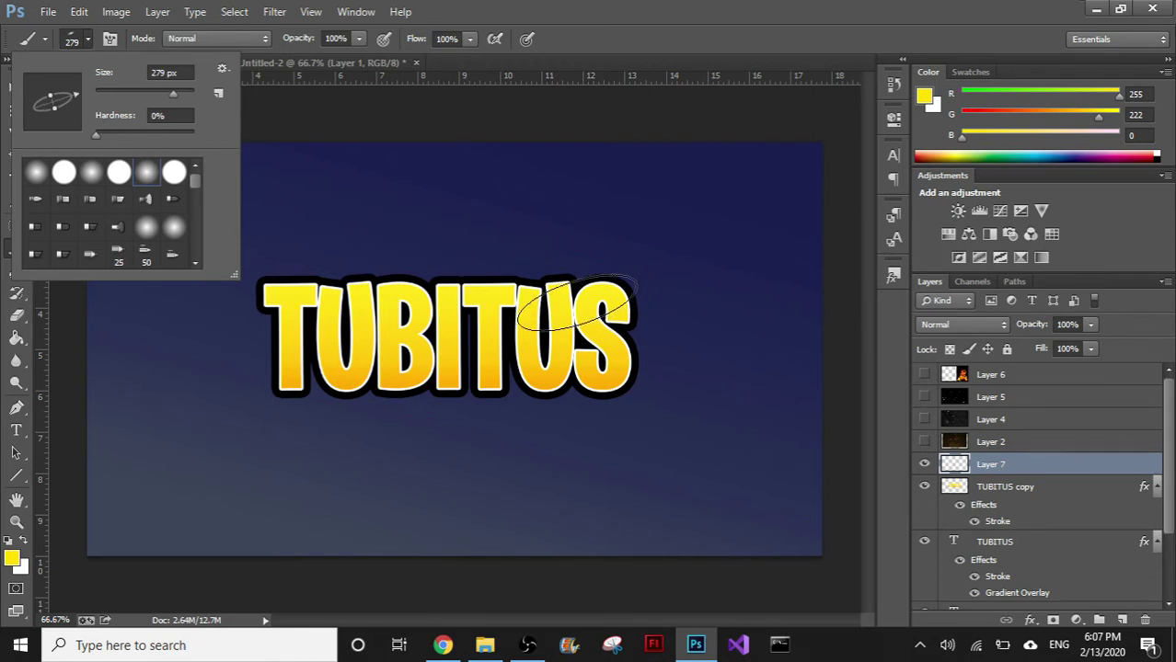
{"action": "left_click_drag", "start_coordinate": [525, 303], "coordinate": [474, 303]}
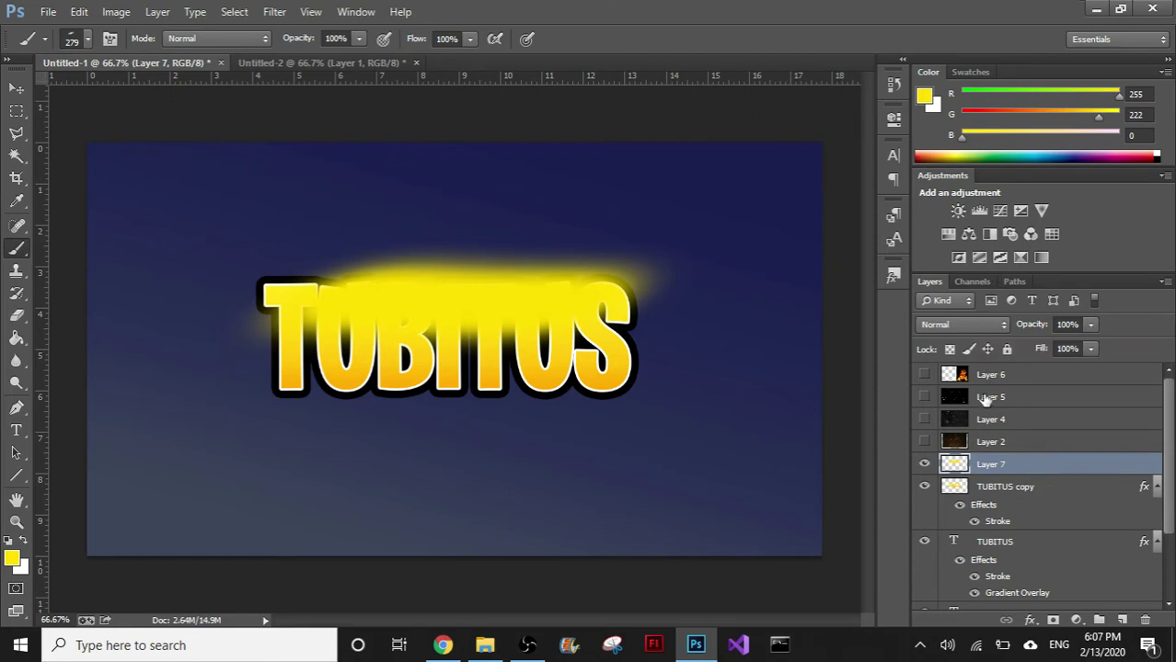
- Try Dissolve and Color Burn blend modes on the Layer 7 glow
{"action": "left_click", "coordinate": [951, 324]}
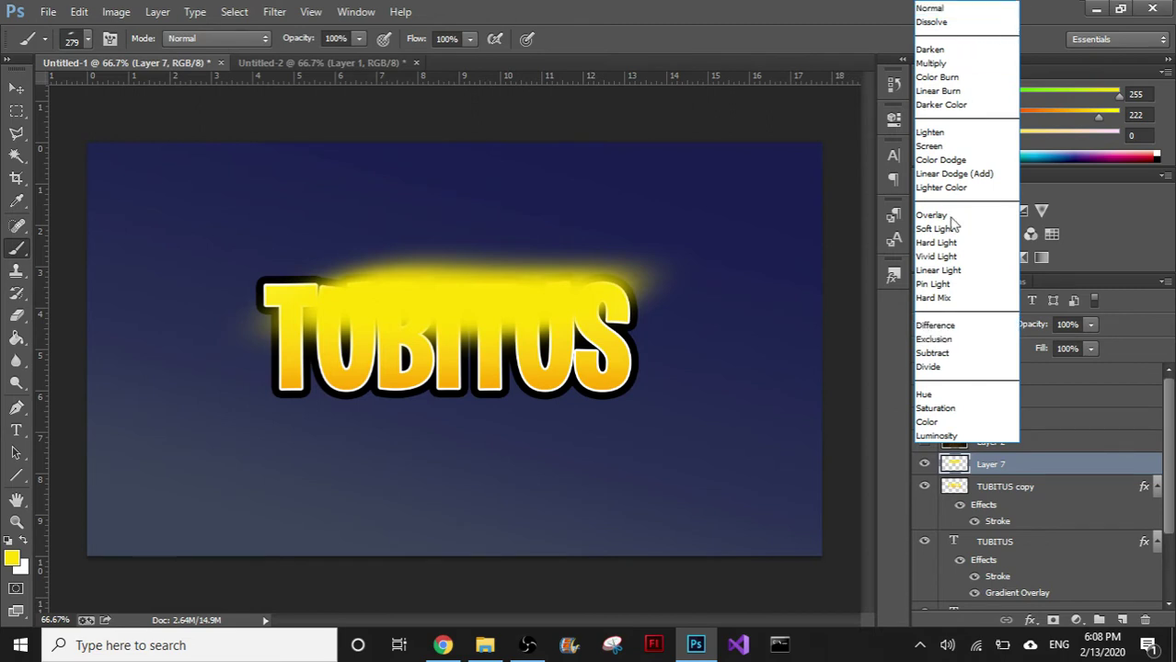
{"action": "left_click", "coordinate": [948, 22]}
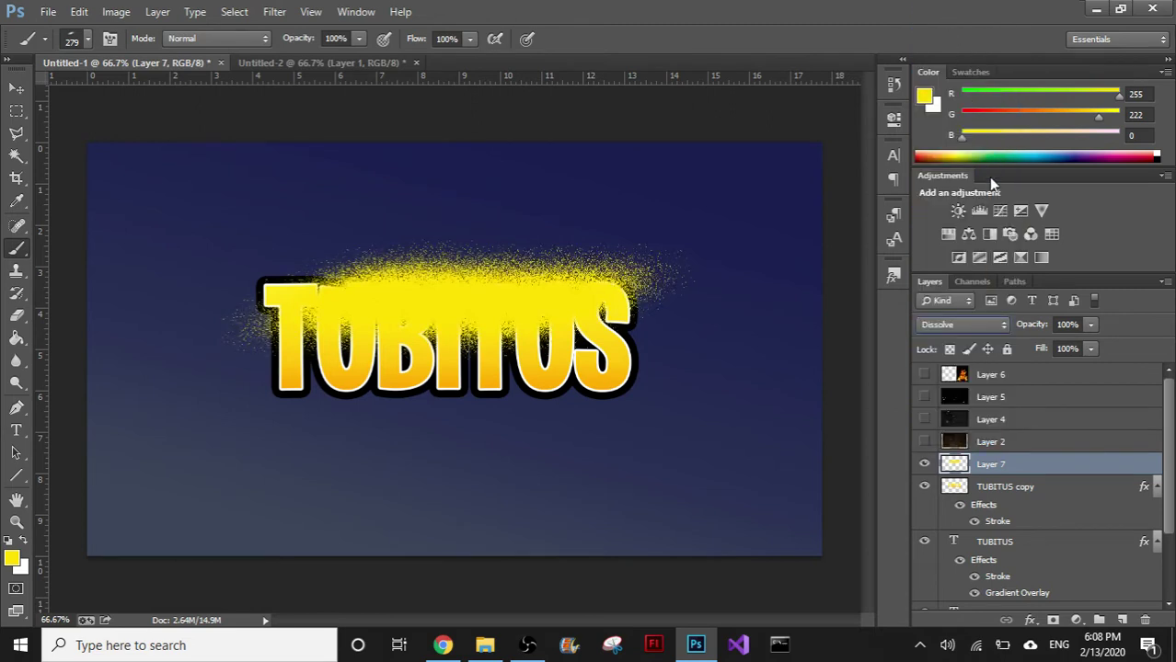
{"action": "scroll", "coordinate": [944, 325], "scroll_direction": "down", "scroll_amount": 1}
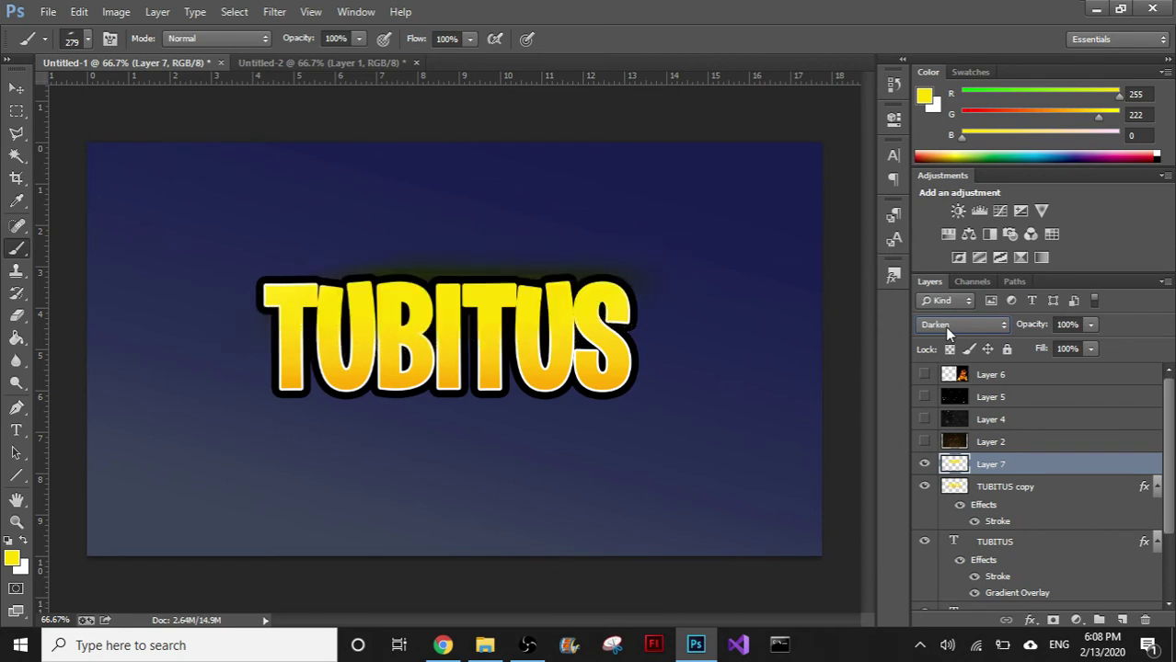
{"action": "scroll", "coordinate": [944, 325], "scroll_direction": "down", "scroll_amount": 1}
{"action": "left_click", "coordinate": [950, 330]}
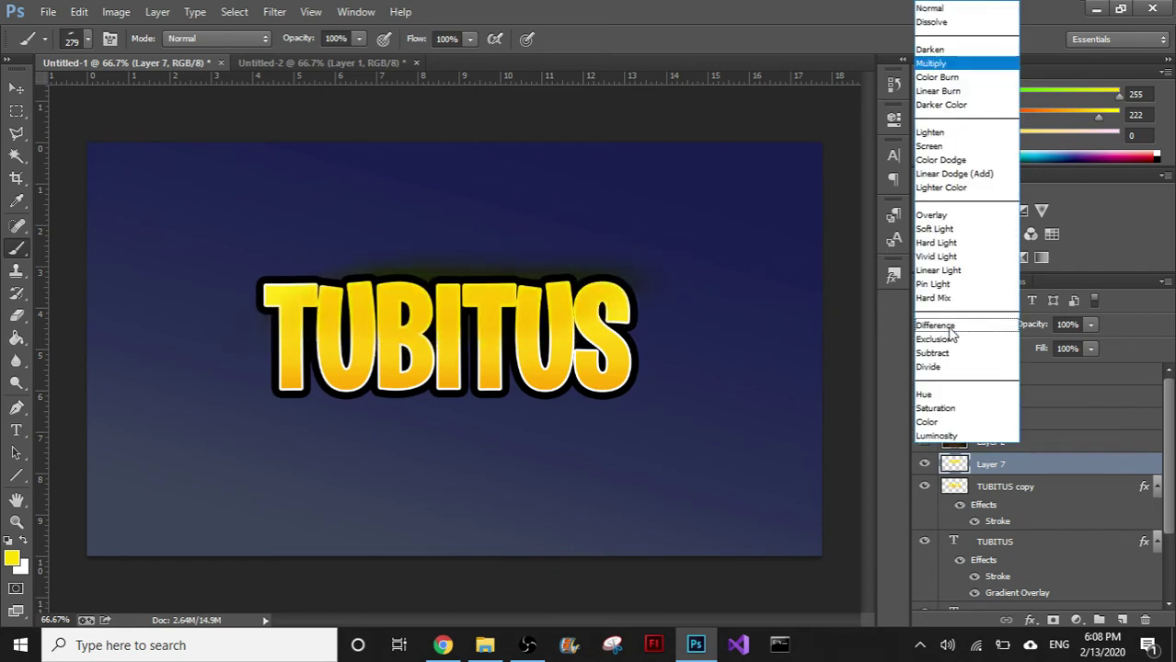
{"action": "key", "text": "Down"}
{"action": "key", "text": "Return"}
- Try Linear Burn, Darker Color, Lighten and Color Dodge blending on Layer 7
{"action": "left_click", "coordinate": [954, 329]}
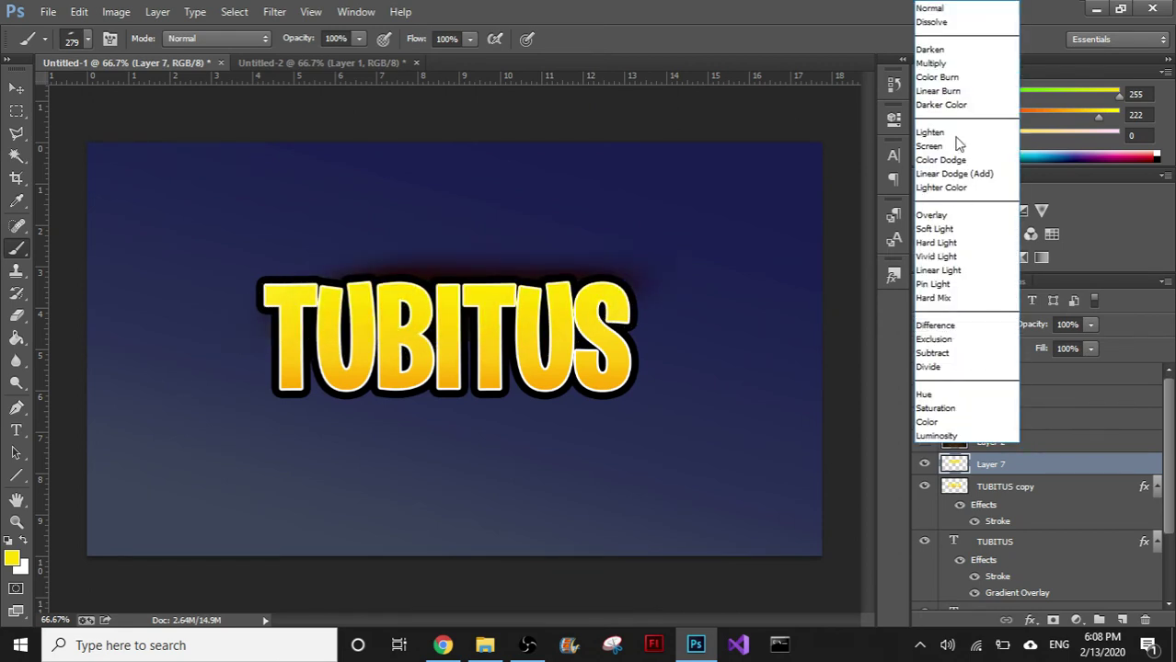
{"action": "key", "text": "Down"}
{"action": "key", "text": "Return"}
{"action": "left_click", "coordinate": [951, 331]}
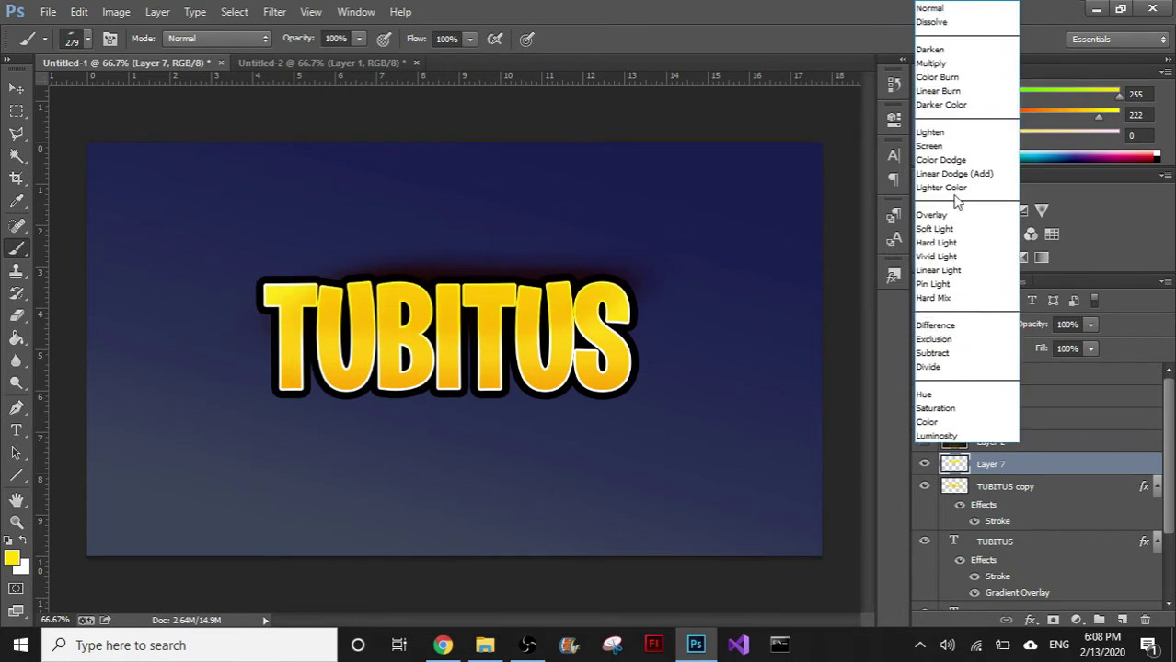
{"action": "key", "text": "Down"}
{"action": "key", "text": "Return"}
{"action": "left_click", "coordinate": [957, 324]}
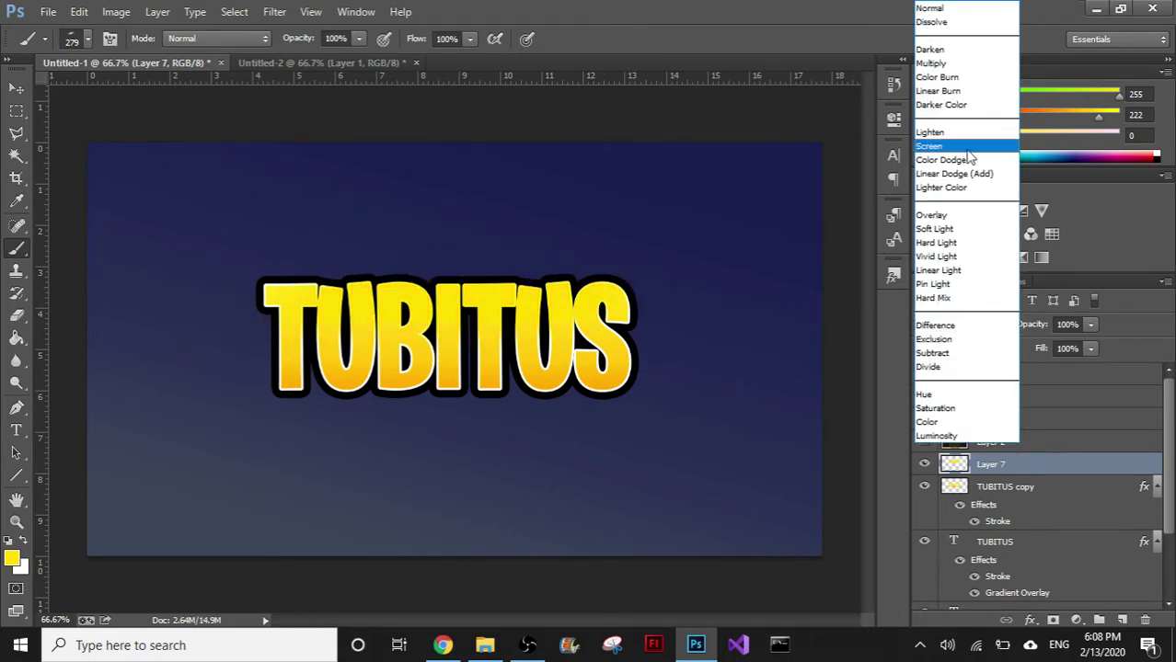
{"action": "left_click", "coordinate": [952, 131]}
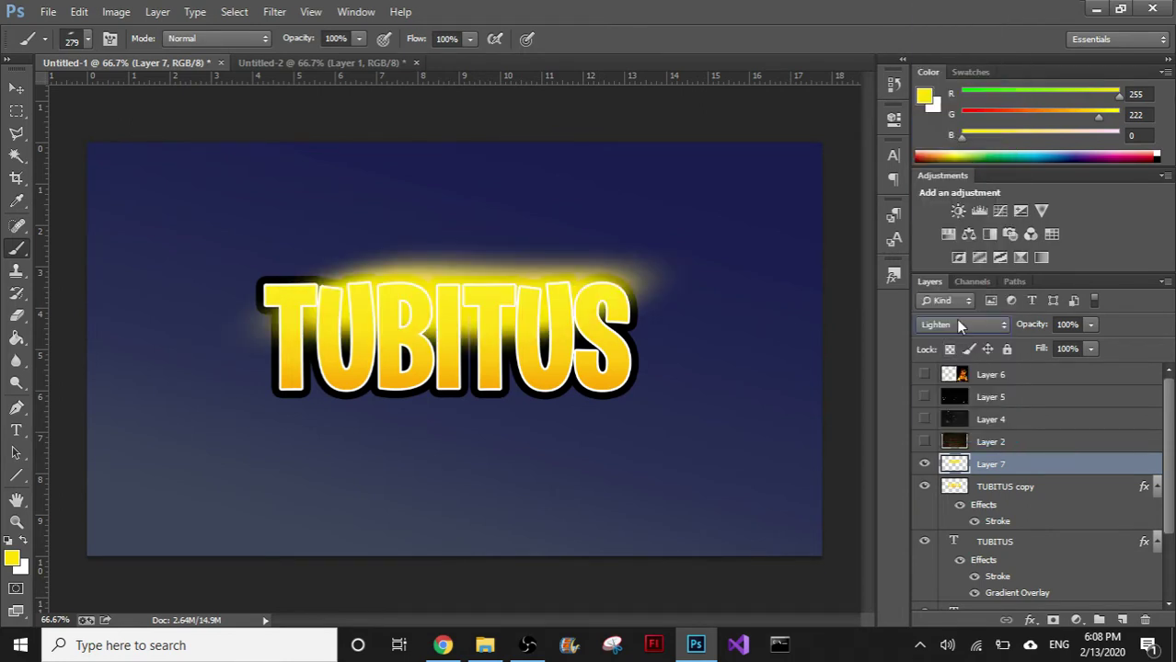
{"action": "left_click", "coordinate": [958, 324]}
{"action": "left_click", "coordinate": [962, 153]}
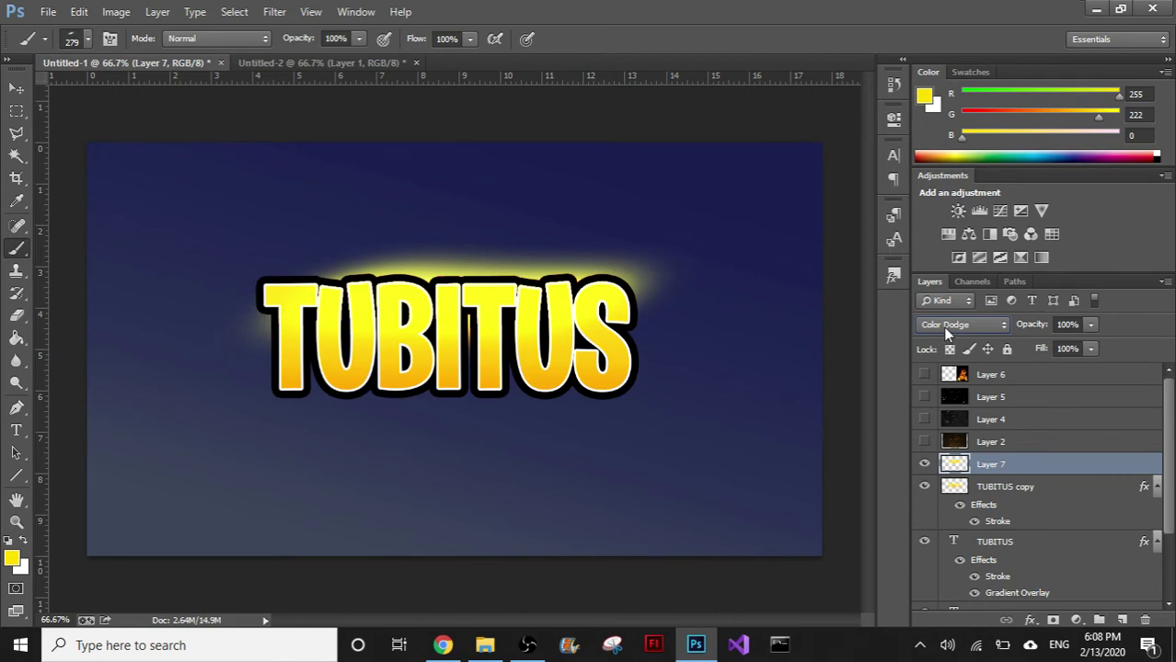
- Set Layer 7 to Screen blending and hide it
{"action": "scroll", "coordinate": [945, 331], "scroll_direction": "up", "scroll_amount": 1}
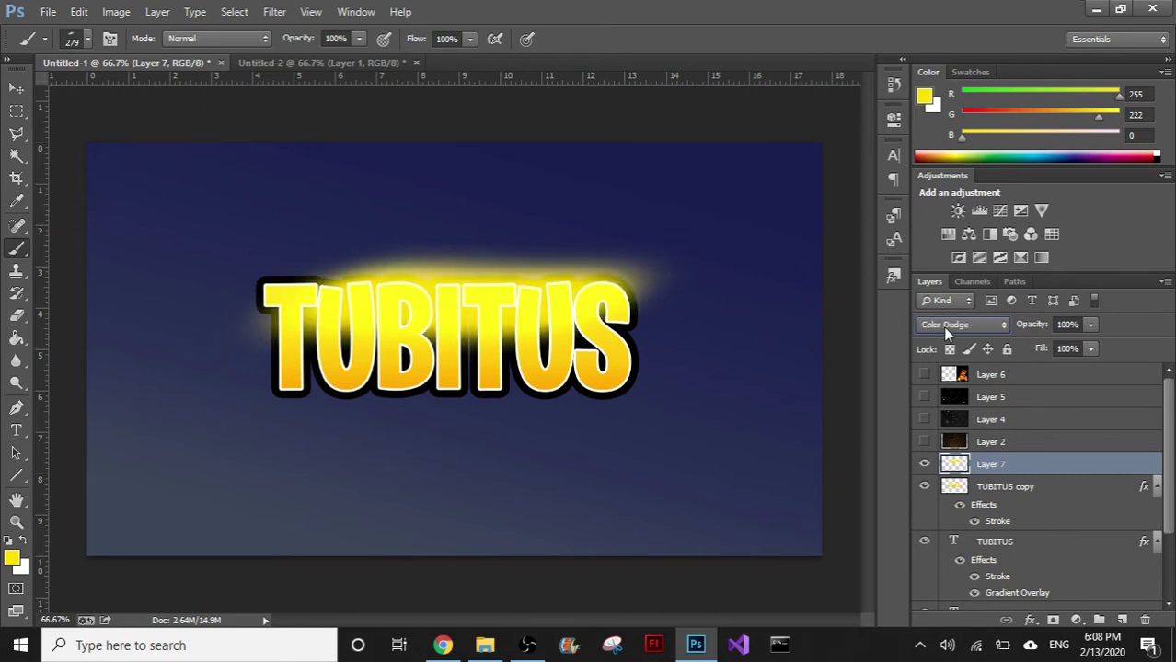
{"action": "scroll", "coordinate": [944, 331], "scroll_direction": "down", "scroll_amount": 1}
{"action": "scroll", "coordinate": [945, 331], "scroll_direction": "down", "scroll_amount": 1}
{"action": "scroll", "coordinate": [945, 331], "scroll_direction": "down", "scroll_amount": 1}
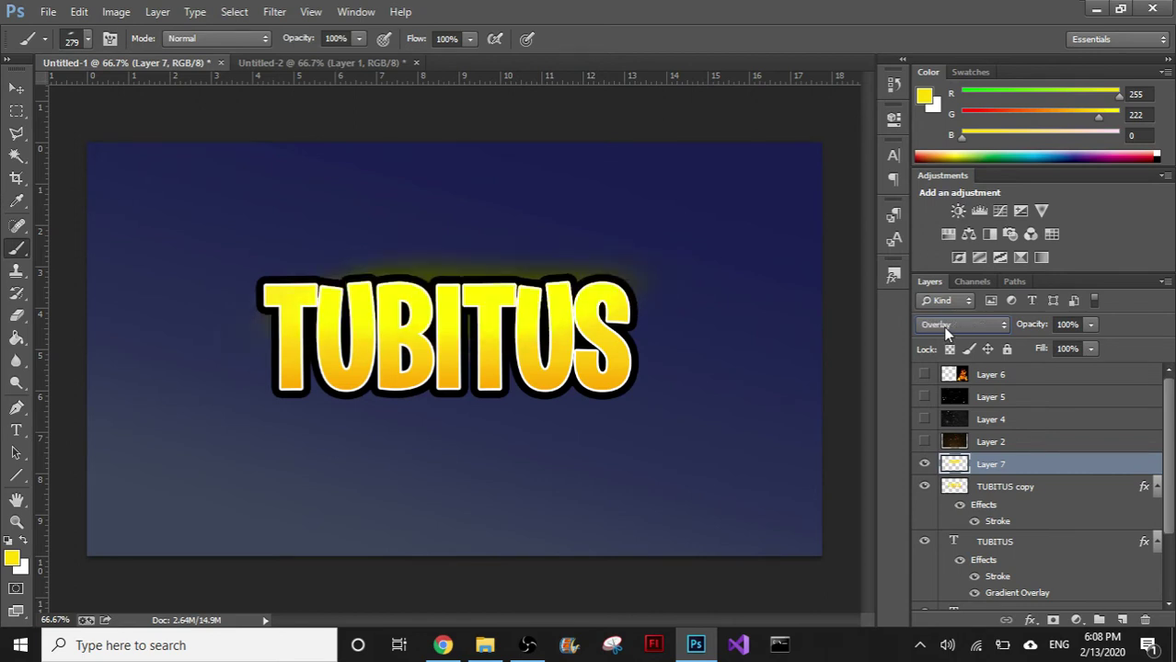
{"action": "scroll", "coordinate": [945, 331], "scroll_direction": "down", "scroll_amount": 1}
{"action": "scroll", "coordinate": [945, 331], "scroll_direction": "down", "scroll_amount": 1}
{"action": "scroll", "coordinate": [944, 331], "scroll_direction": "down", "scroll_amount": 1}
{"action": "scroll", "coordinate": [945, 331], "scroll_direction": "down", "scroll_amount": 1}
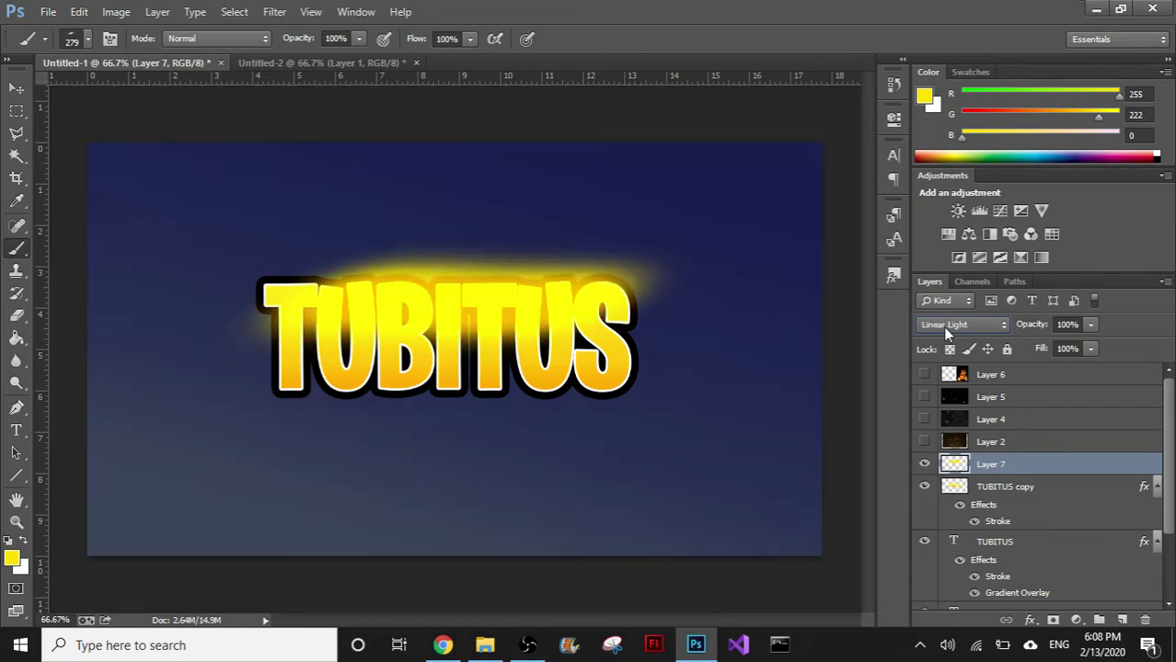
{"action": "scroll", "coordinate": [945, 331], "scroll_direction": "down", "scroll_amount": 1}
{"action": "scroll", "coordinate": [945, 331], "scroll_direction": "down", "scroll_amount": 1}
{"action": "scroll", "coordinate": [945, 332], "scroll_direction": "down", "scroll_amount": 1}
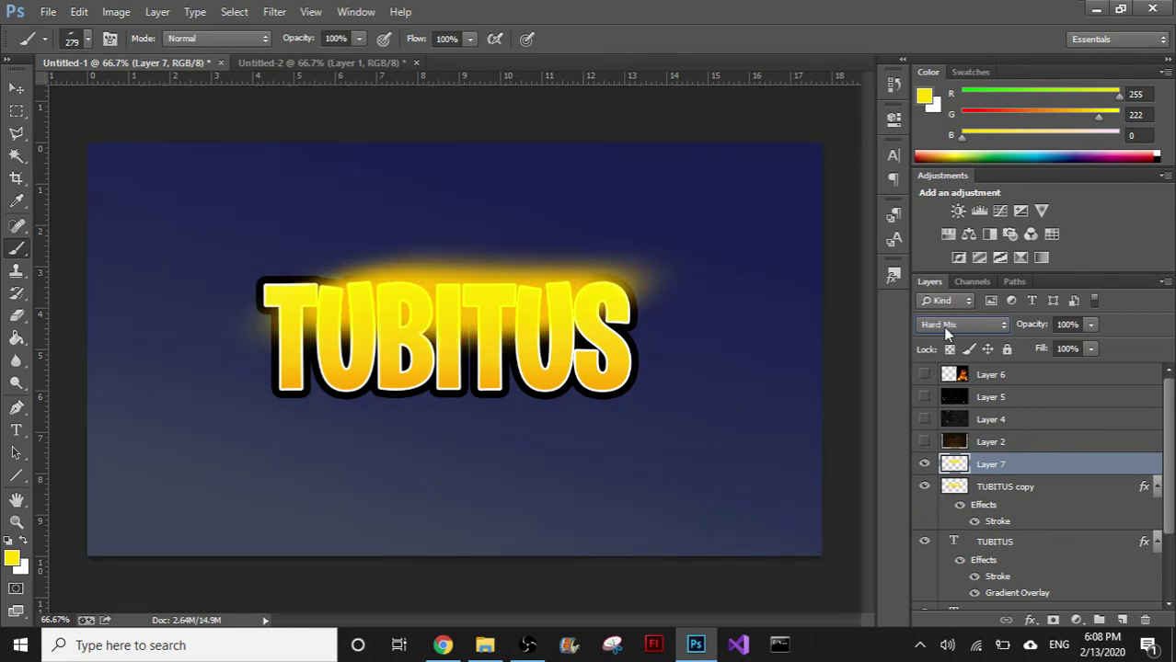
{"action": "scroll", "coordinate": [945, 331], "scroll_direction": "down", "scroll_amount": 1}
{"action": "scroll", "coordinate": [945, 331], "scroll_direction": "down", "scroll_amount": 2}
{"action": "scroll", "coordinate": [945, 332], "scroll_direction": "down", "scroll_amount": 1}
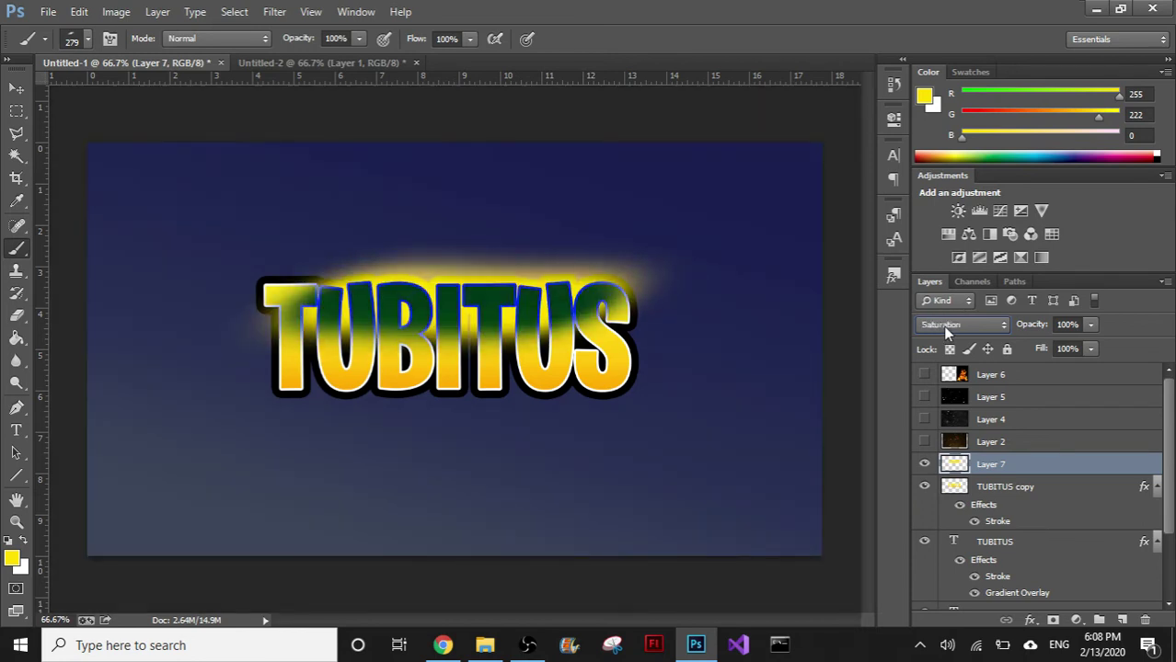
{"action": "left_click", "coordinate": [944, 324]}
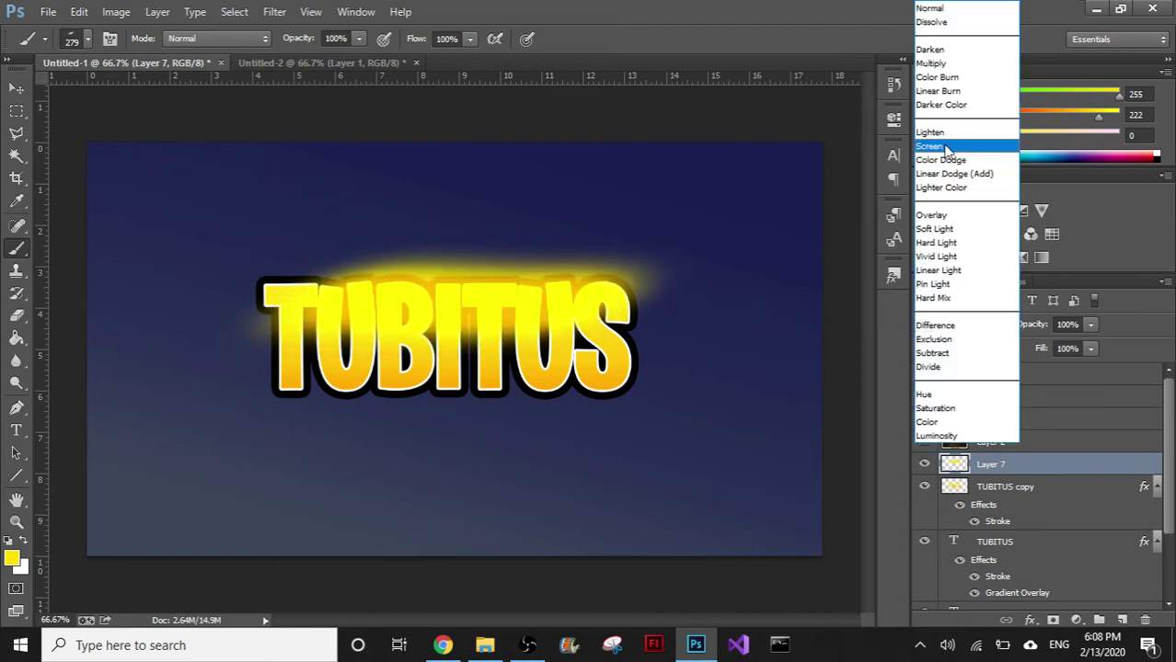
{"action": "left_click", "coordinate": [945, 147]}
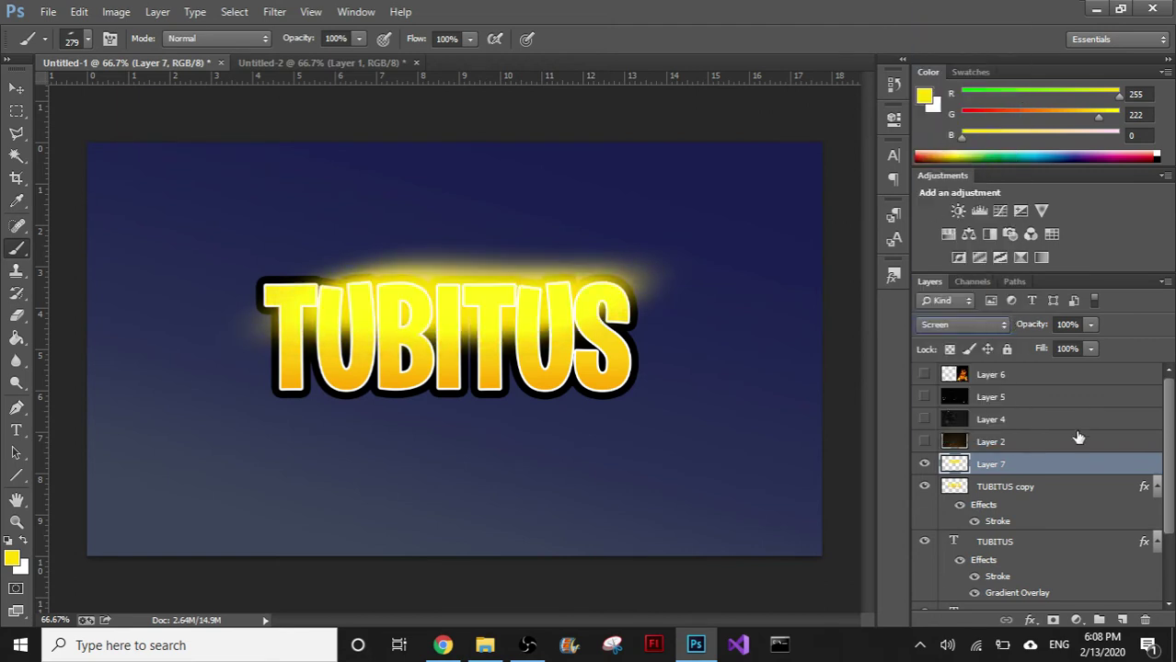
{"action": "left_click", "coordinate": [924, 464]}
- Add a new layer, adjust brush angle and size, and paint a yellow glow across the letters
{"action": "left_click", "coordinate": [1121, 620]}
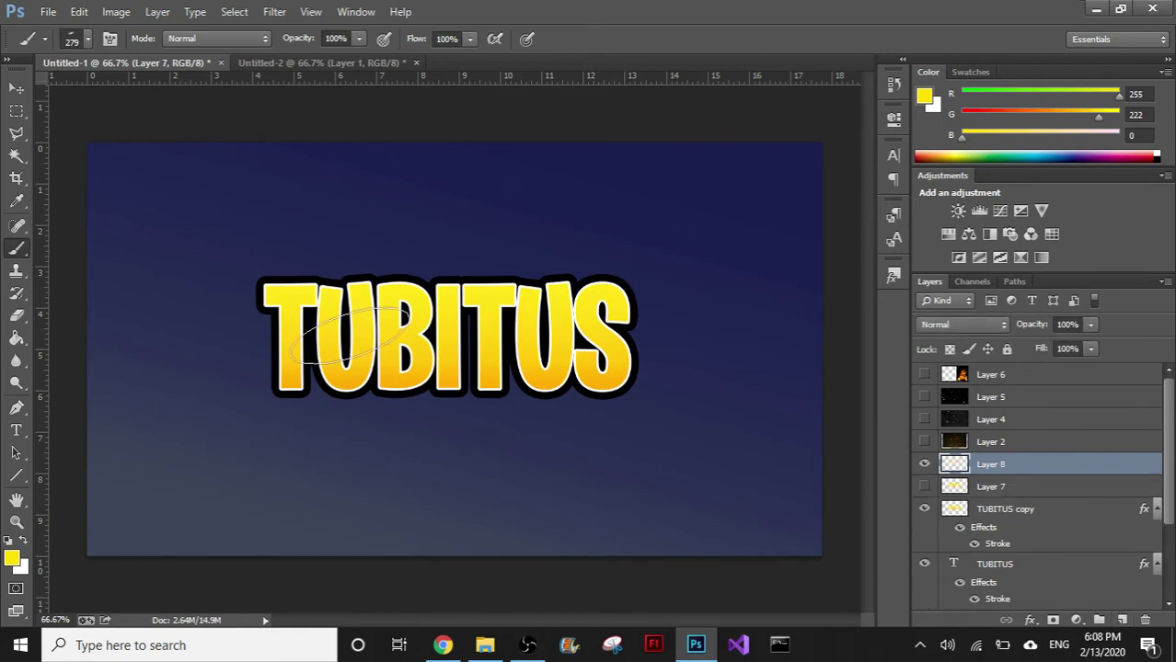
{"action": "left_click", "coordinate": [89, 39]}
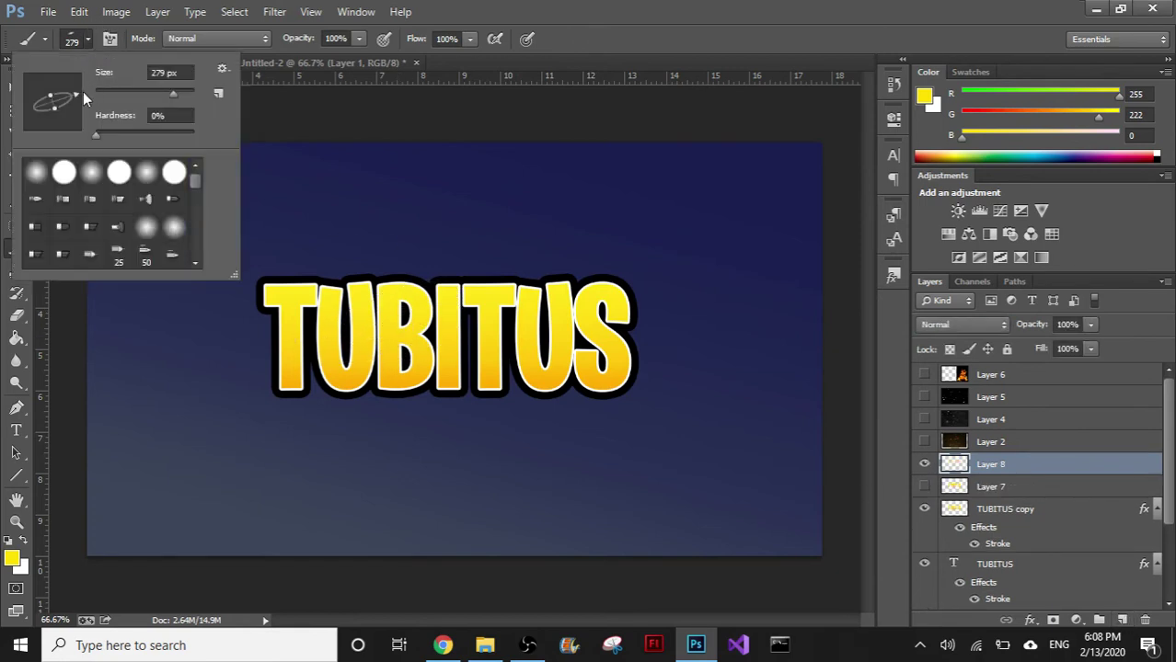
{"action": "left_click_drag", "start_coordinate": [73, 102], "coordinate": [74, 99]}
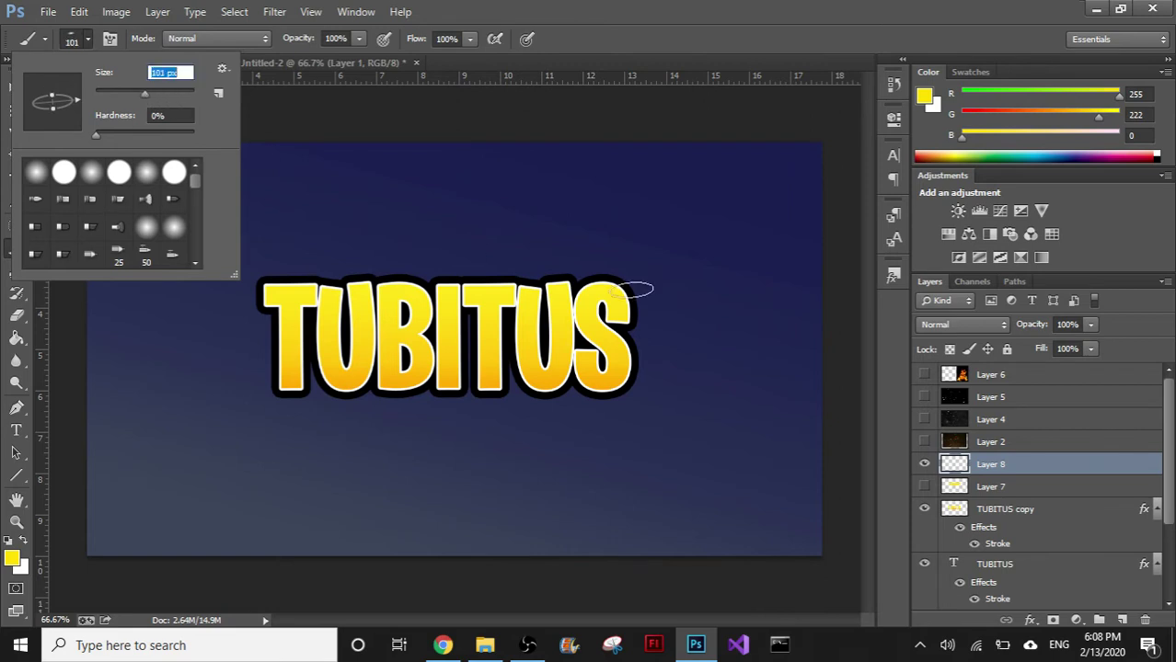
{"action": "left_click_drag", "start_coordinate": [154, 90], "coordinate": [149, 94]}
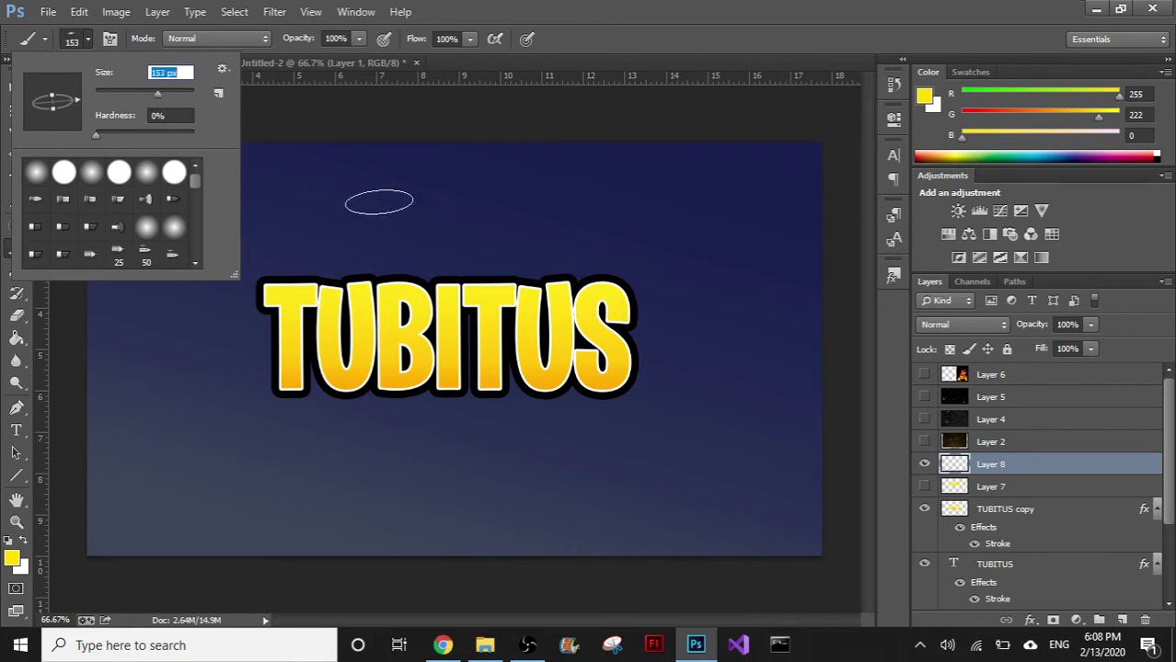
{"action": "left_click_drag", "start_coordinate": [635, 297], "coordinate": [276, 304]}
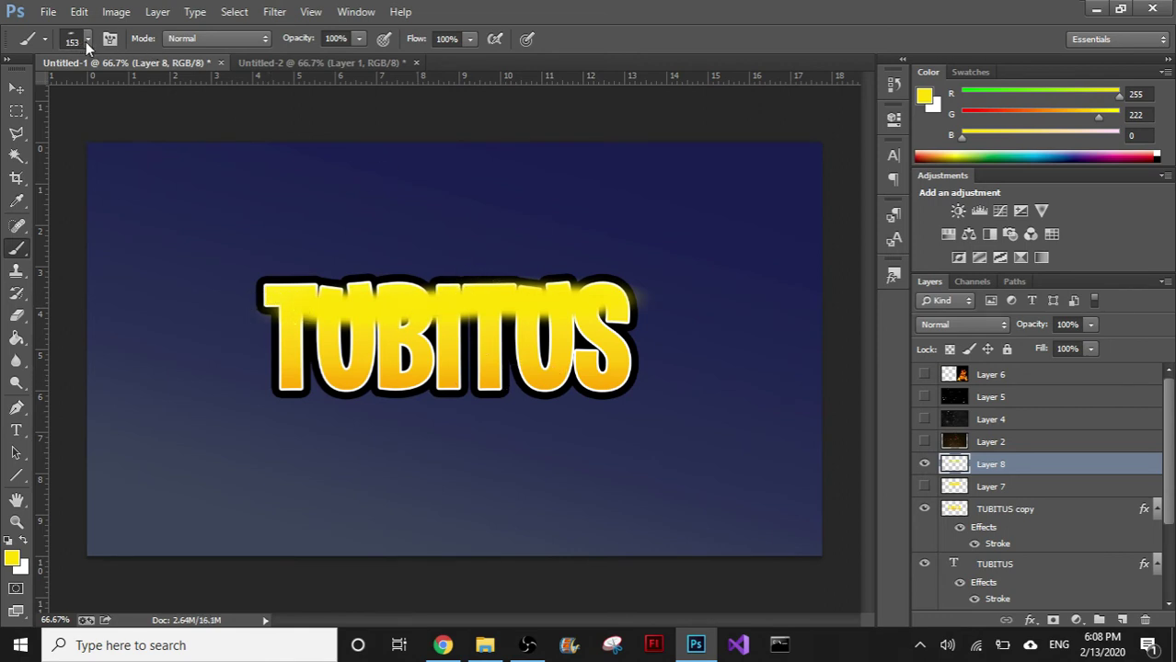
- Set brush opacity to 56% and brush size to 132 px
{"action": "left_click", "coordinate": [358, 44]}
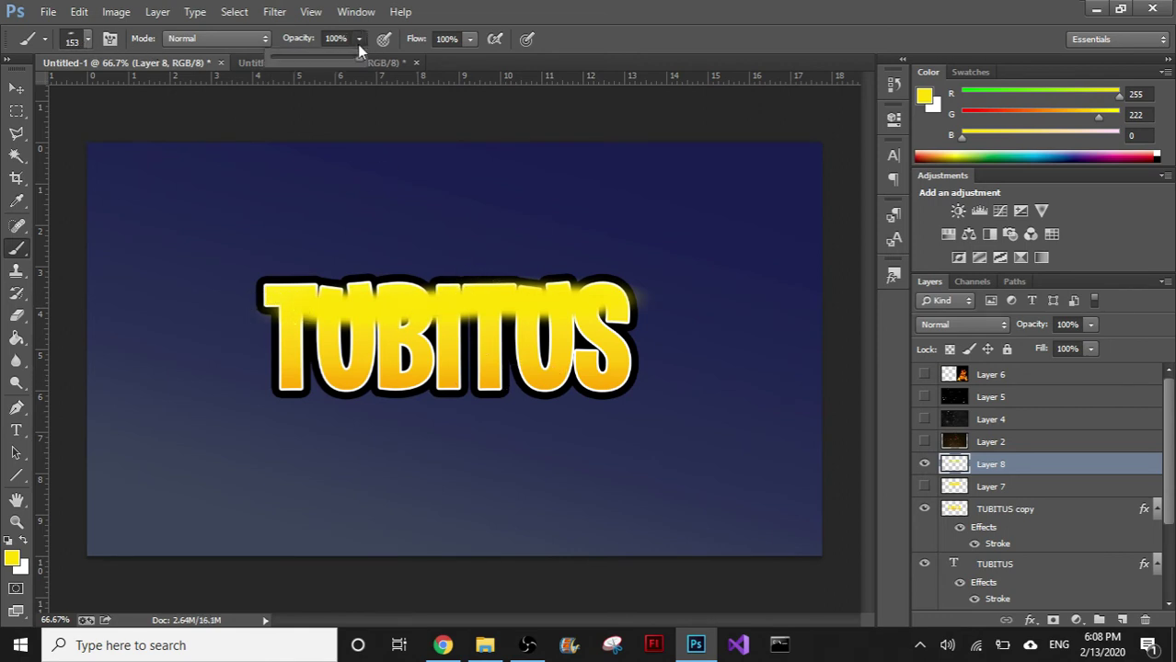
{"action": "left_click", "coordinate": [87, 40]}
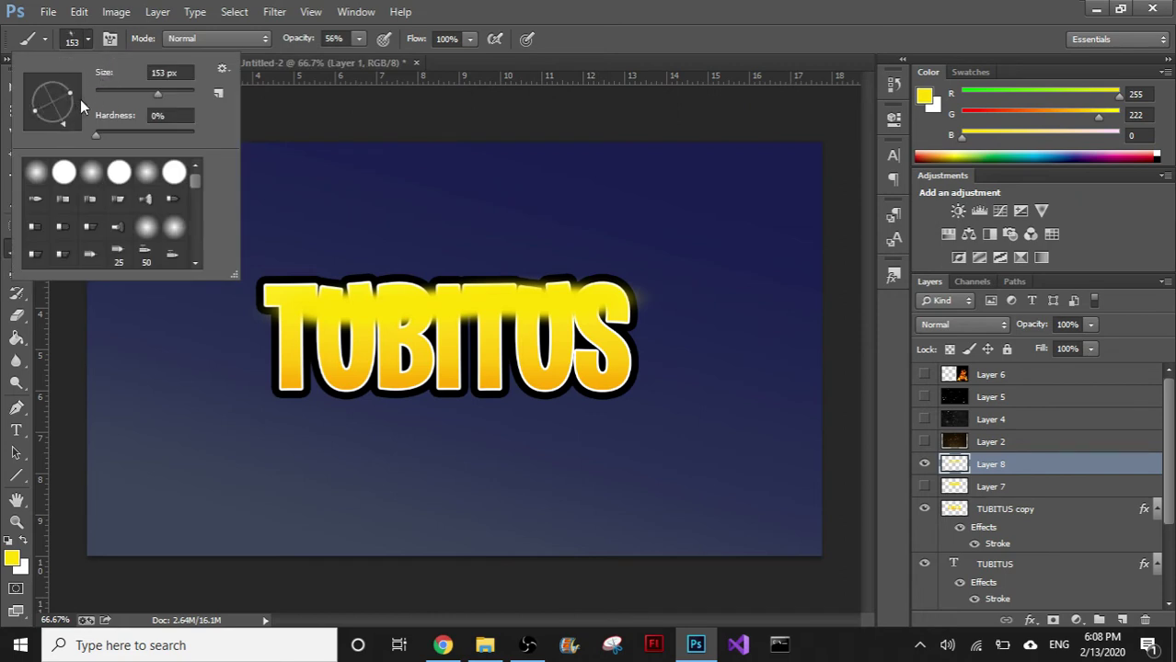
{"action": "left_click_drag", "start_coordinate": [184, 97], "coordinate": [153, 93]}
{"action": "left_click", "coordinate": [630, 329]}
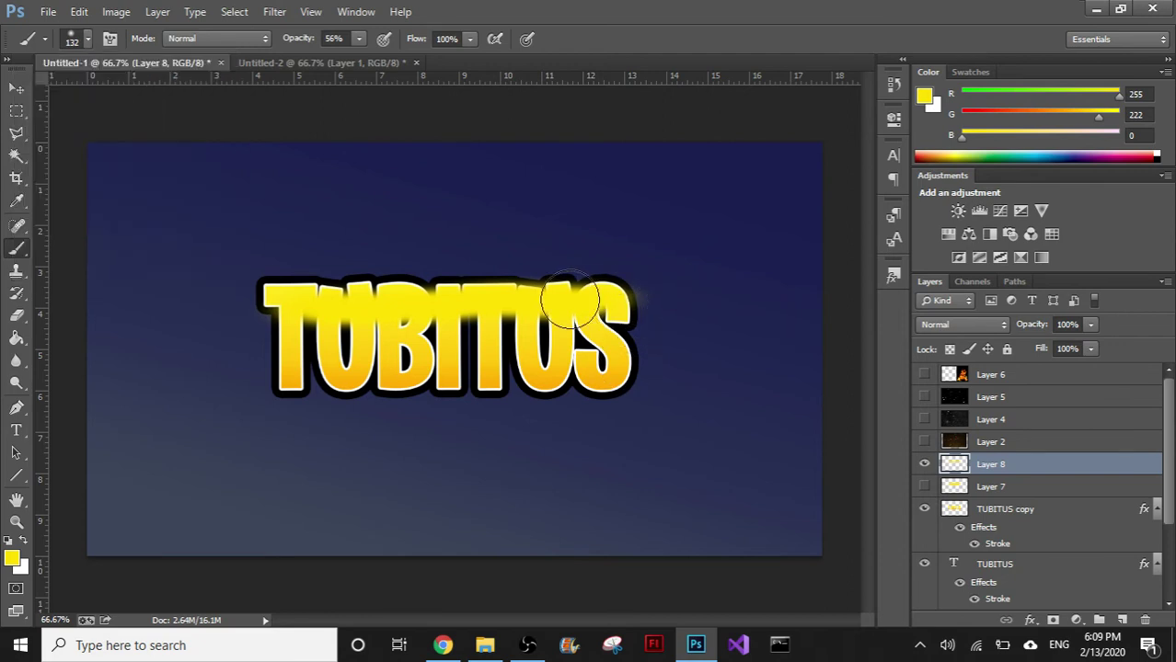
- Paint a yellow glow across the top of TUBITUS and set Layer 8 to Screen
{"action": "left_click_drag", "start_coordinate": [635, 304], "coordinate": [345, 299]}
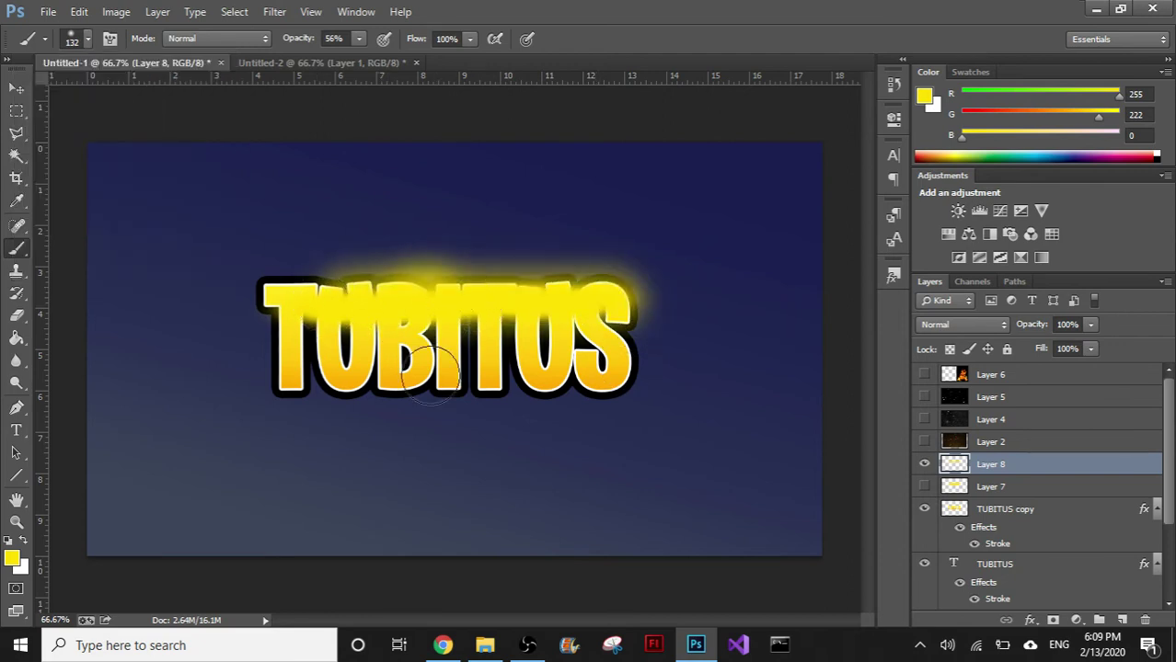
{"action": "left_click", "coordinate": [974, 329]}
{"action": "left_click", "coordinate": [948, 143]}
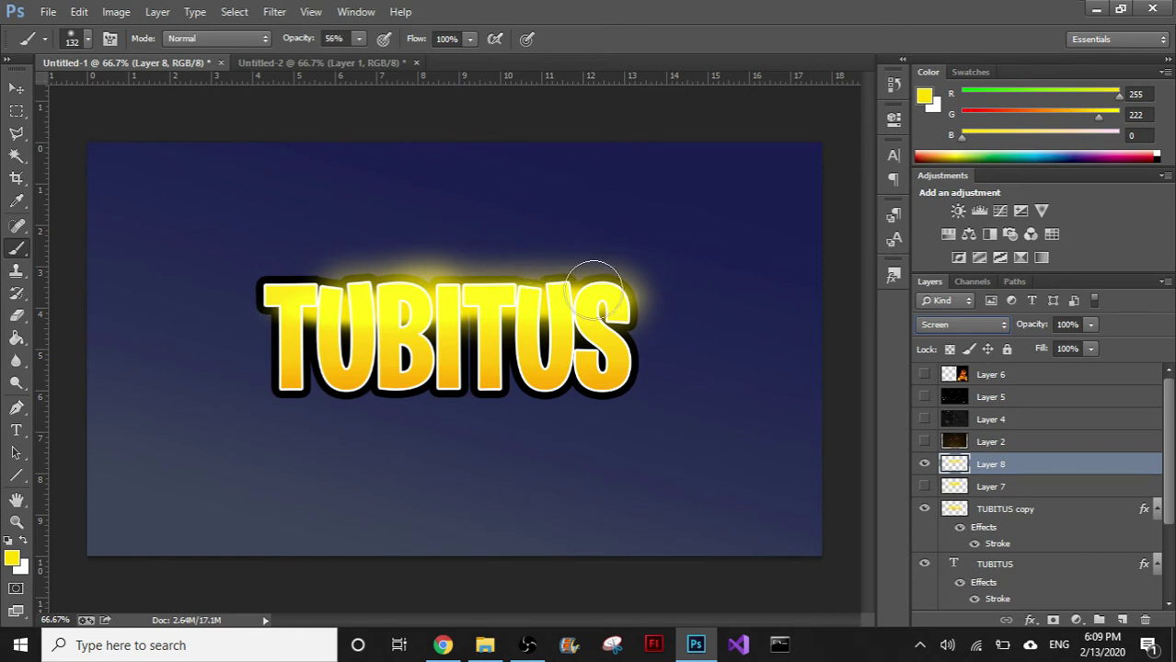
- Replace the glow layer with a new Color Dodge layer and paint yellow glow along the letter tops
{"action": "left_click", "coordinate": [1145, 620]}
{"action": "left_click", "coordinate": [553, 245]}
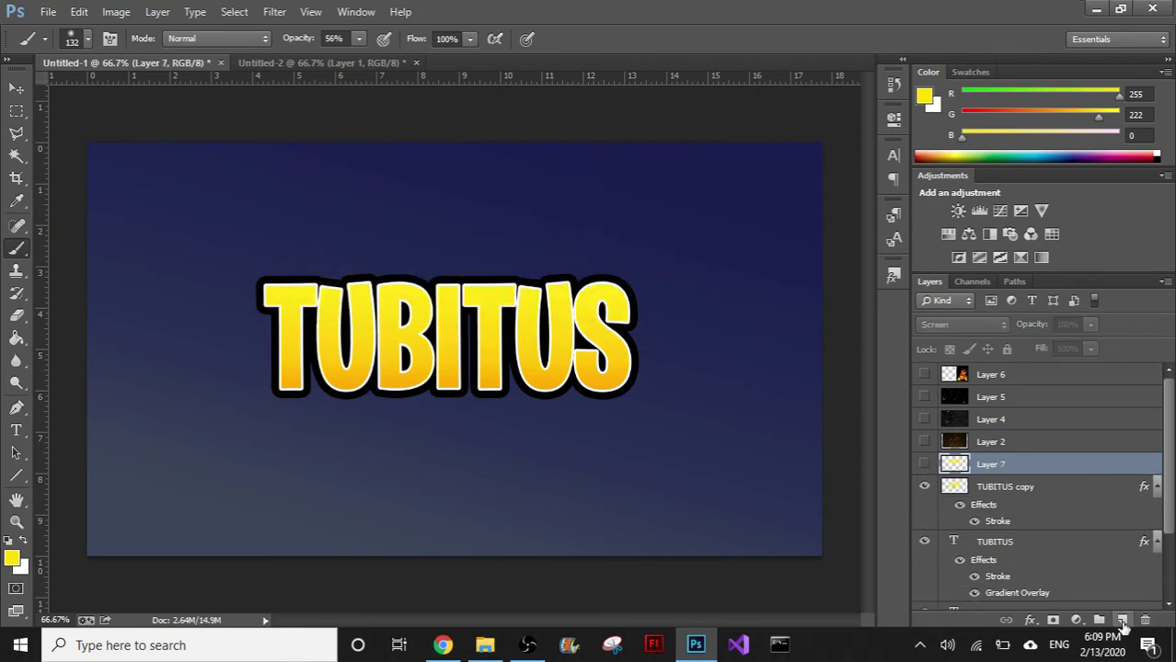
{"action": "left_click", "coordinate": [1124, 620]}
{"action": "left_click", "coordinate": [973, 324]}
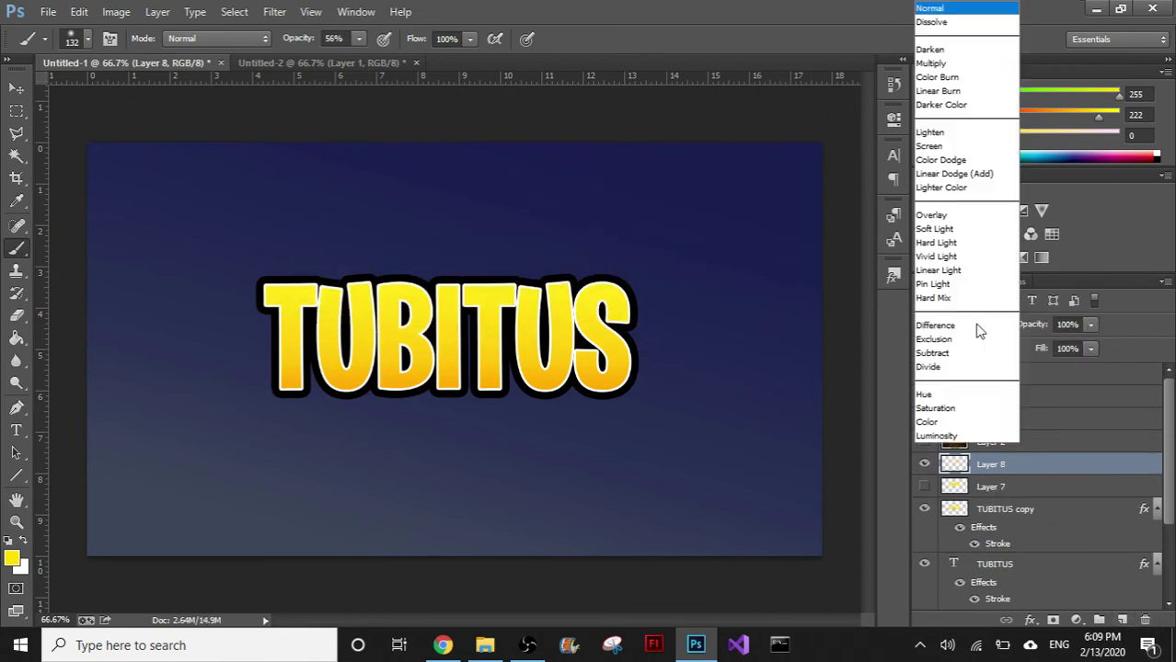
{"action": "left_click", "coordinate": [957, 160]}
{"action": "left_click", "coordinate": [276, 320]}
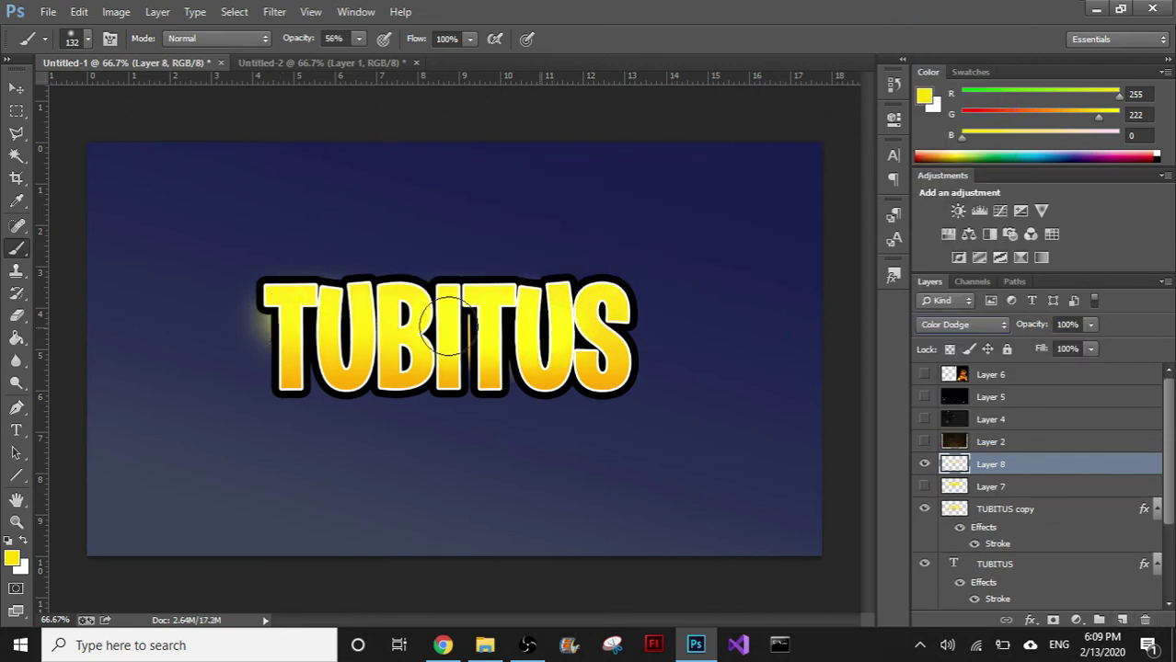
{"action": "left_click_drag", "start_coordinate": [598, 292], "coordinate": [405, 293]}
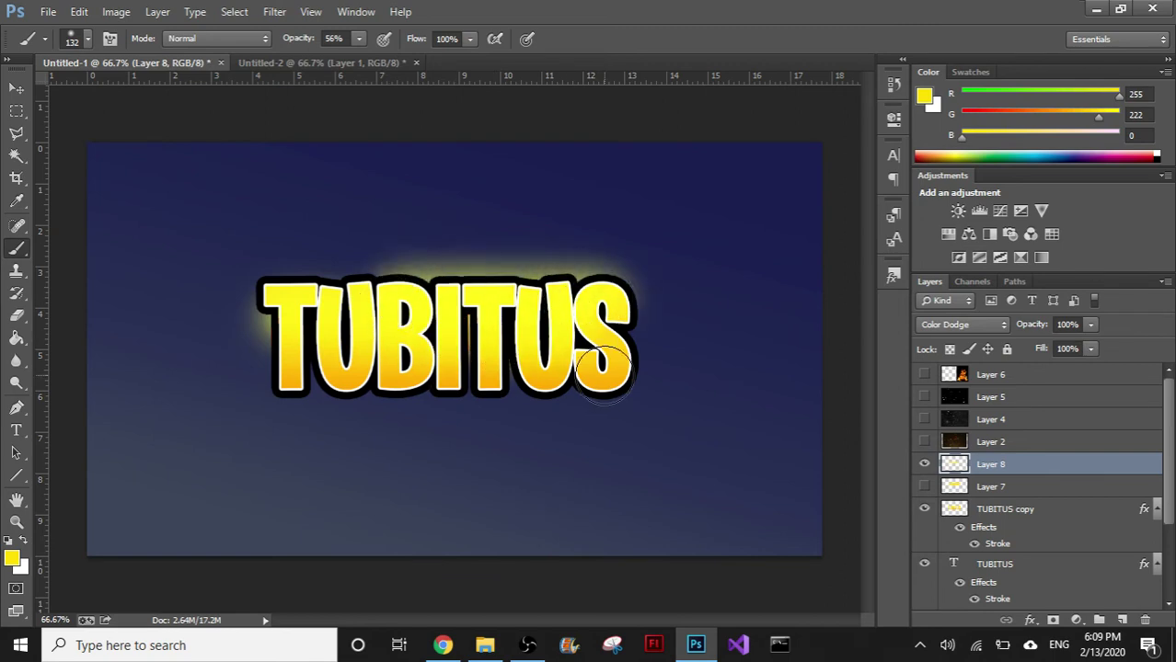
- Undo the yellow strokes, try white glow strokes instead, then add a new Layer 9
{"action": "key", "text": "ctrl+alt+z"}
{"action": "key", "text": "ctrl+alt+z"}
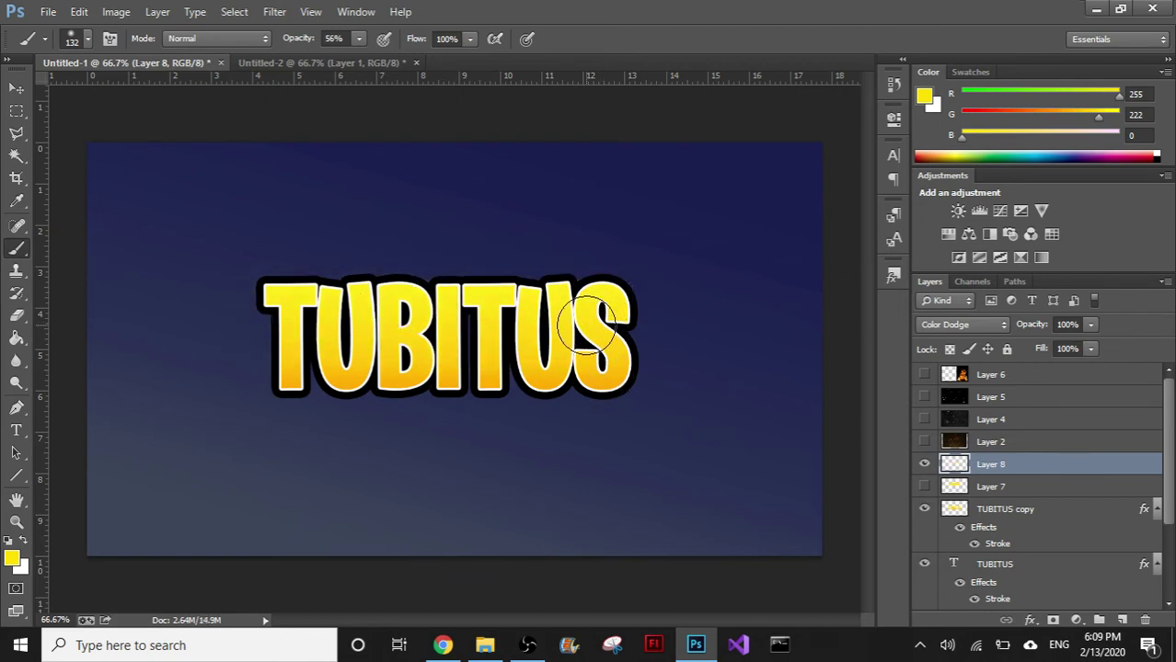
{"action": "key", "text": "x"}
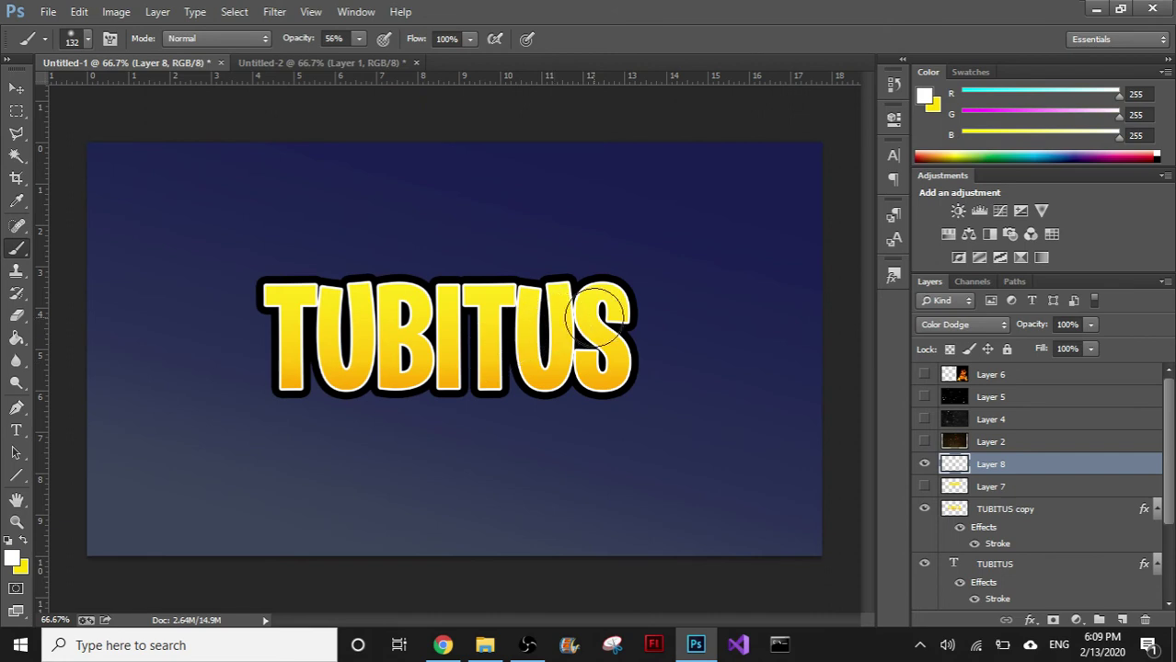
{"action": "left_click_drag", "start_coordinate": [598, 317], "coordinate": [347, 304]}
{"action": "left_click_drag", "start_coordinate": [570, 317], "coordinate": [337, 317]}
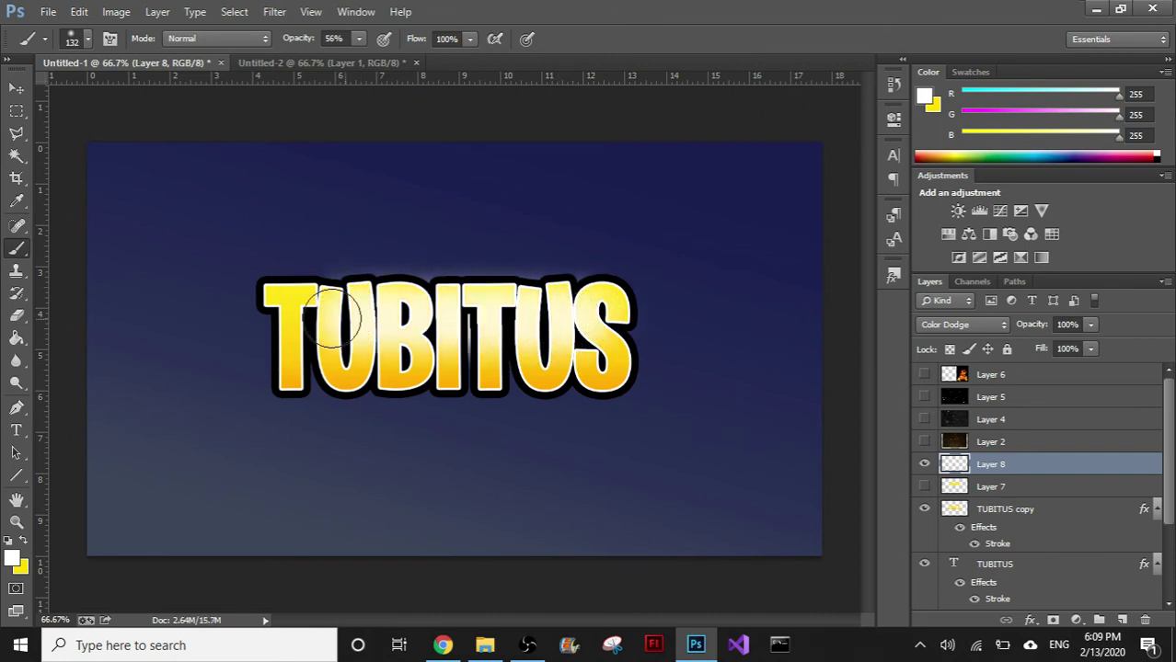
{"action": "key", "text": "ctrl+z"}
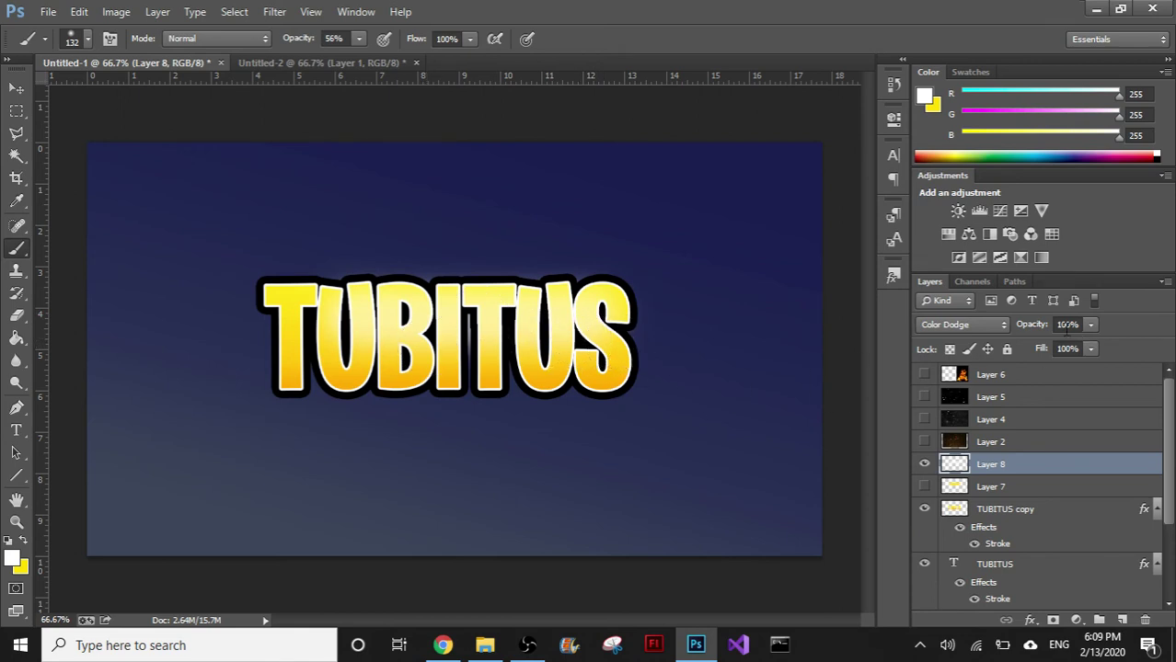
{"action": "left_click", "coordinate": [1121, 620]}
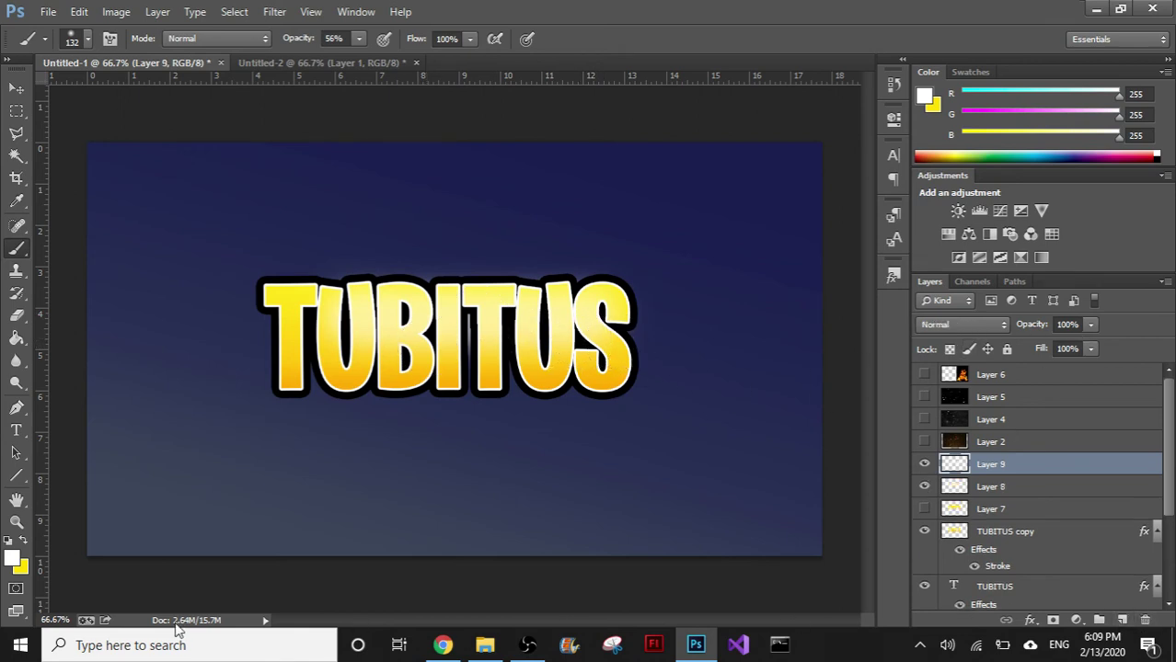
- Pick bright green, set Layer 9 to Color Dodge, and paint green glow along TUBITUS's top
{"action": "left_click", "coordinate": [13, 558]}
{"action": "left_click", "coordinate": [511, 290]}
{"action": "left_click", "coordinate": [485, 148]}
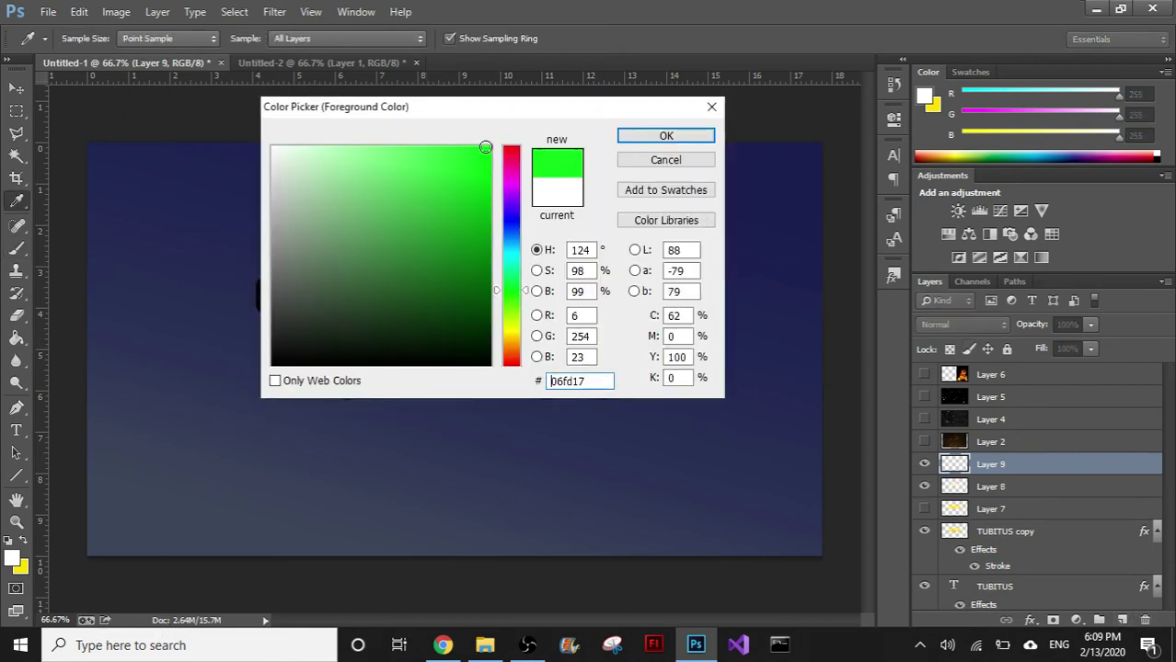
{"action": "left_click", "coordinate": [447, 146]}
{"action": "left_click", "coordinate": [666, 135]}
{"action": "left_click", "coordinate": [996, 324]}
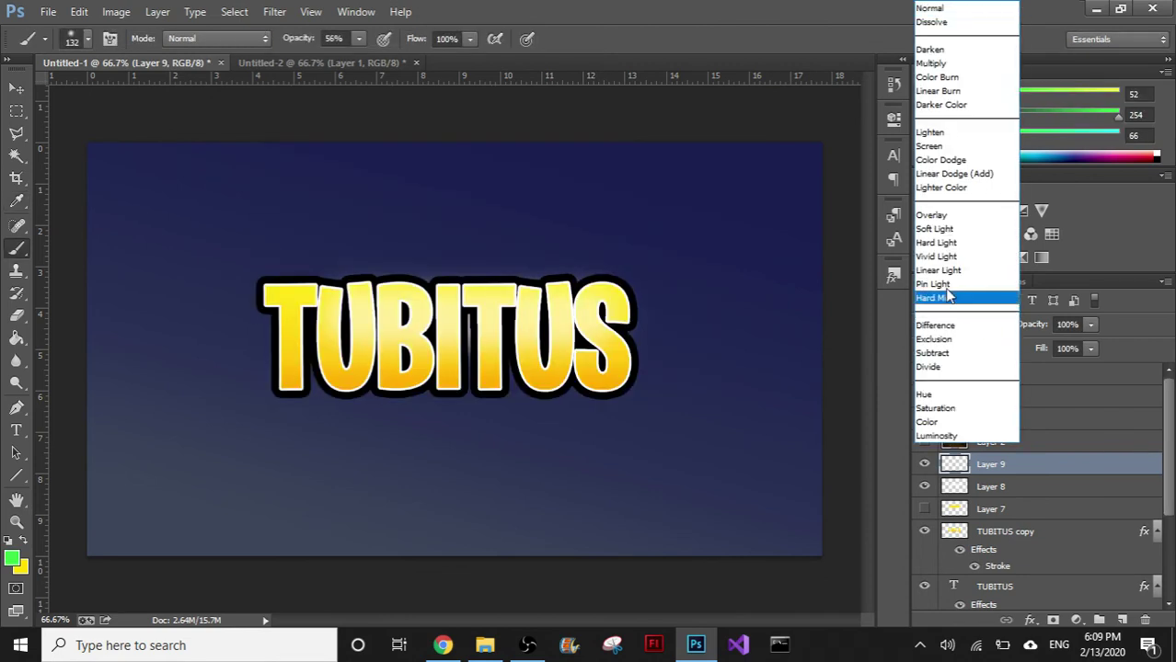
{"action": "left_click", "coordinate": [948, 159]}
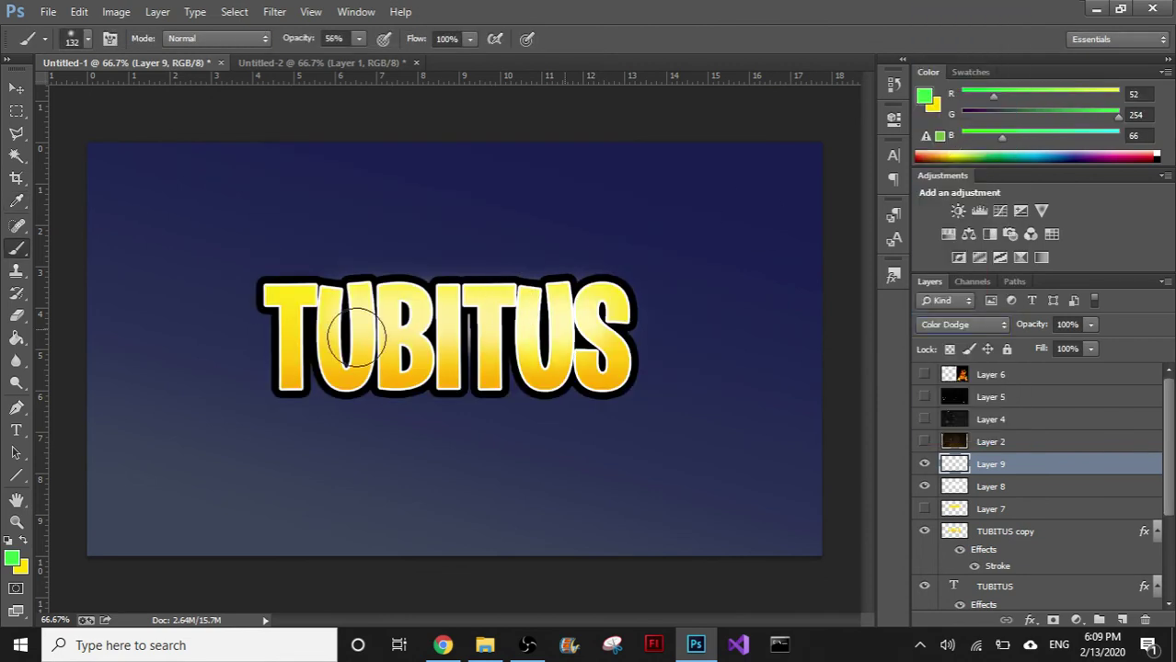
{"action": "mouse_move", "coordinate": [356, 336]}
{"action": "left_mouse_down"}
{"action": "mouse_move", "coordinate": [539, 315]}
{"action": "mouse_move", "coordinate": [276, 276]}
{"action": "mouse_move", "coordinate": [598, 267]}
{"action": "left_mouse_up"}
- Change Layer 9's blending to Screen
{"action": "left_click", "coordinate": [1001, 324]}
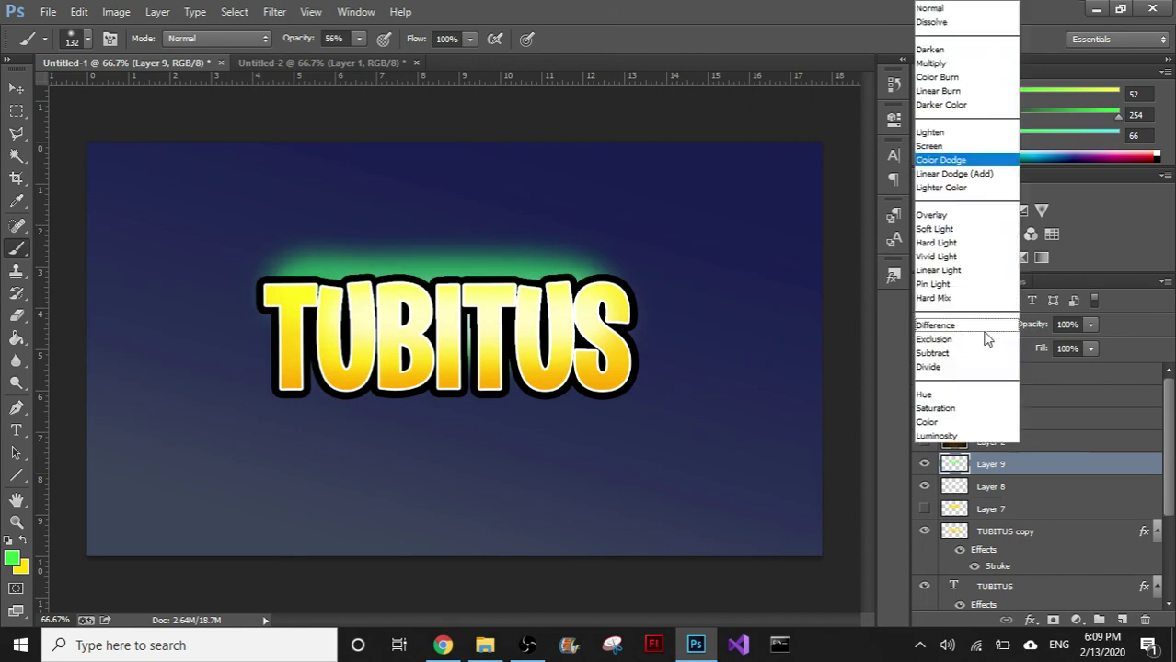
{"action": "left_click", "coordinate": [939, 145]}
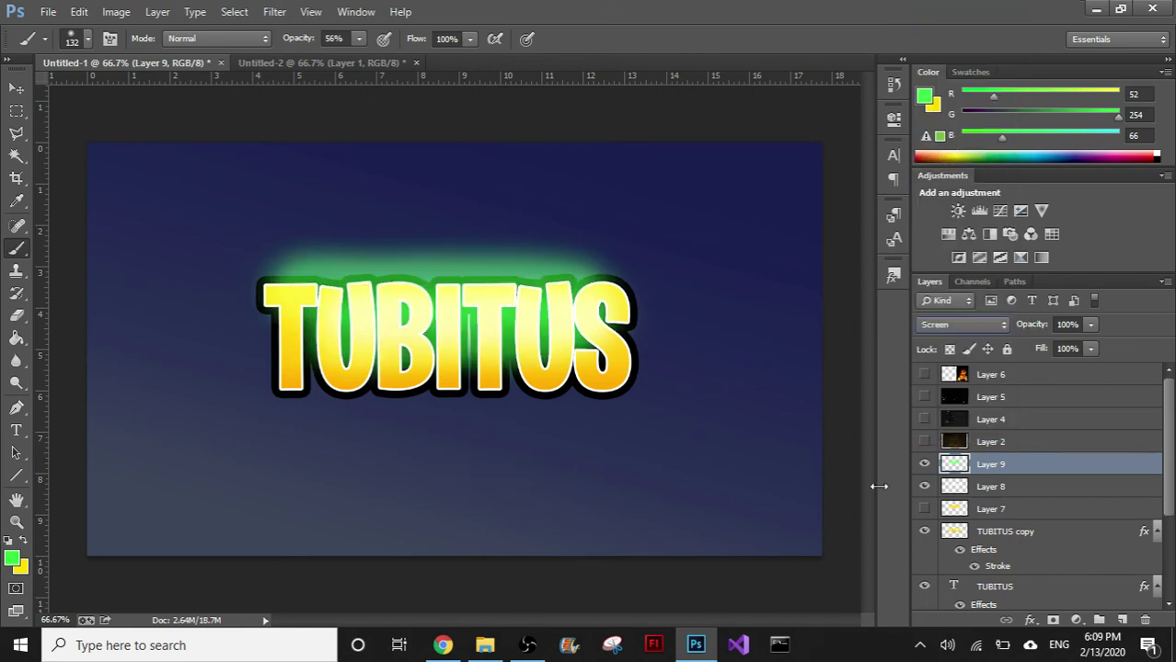
{"action": "key", "text": "Down"}
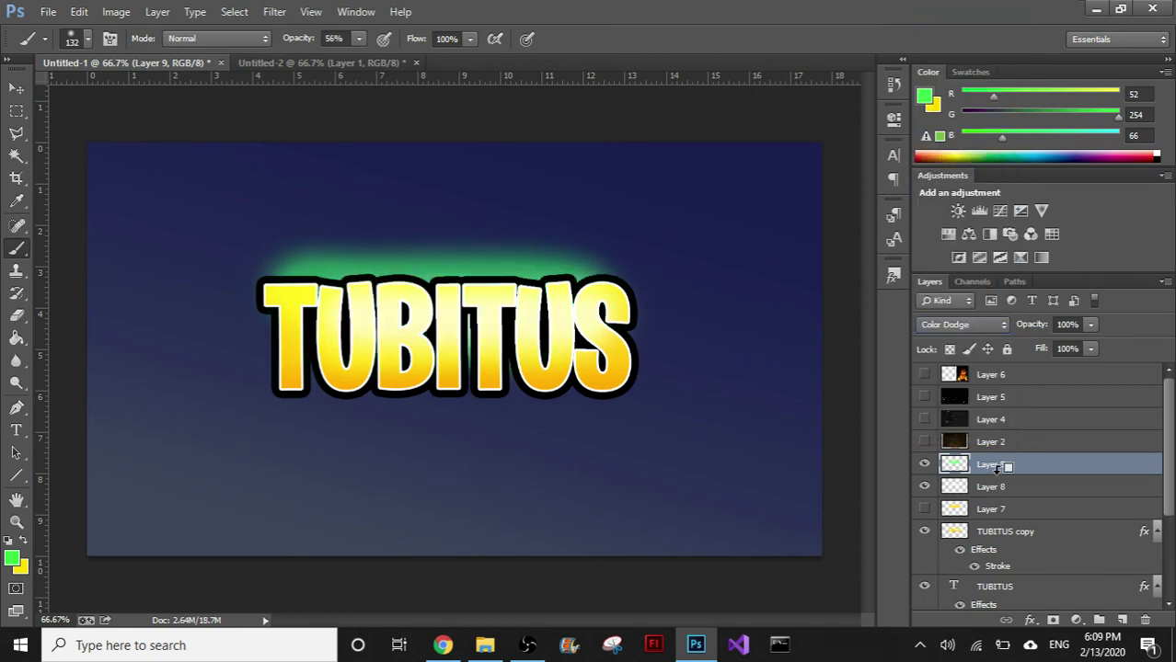
{"action": "key", "text": "Down"}
{"action": "left_click", "coordinate": [961, 324]}
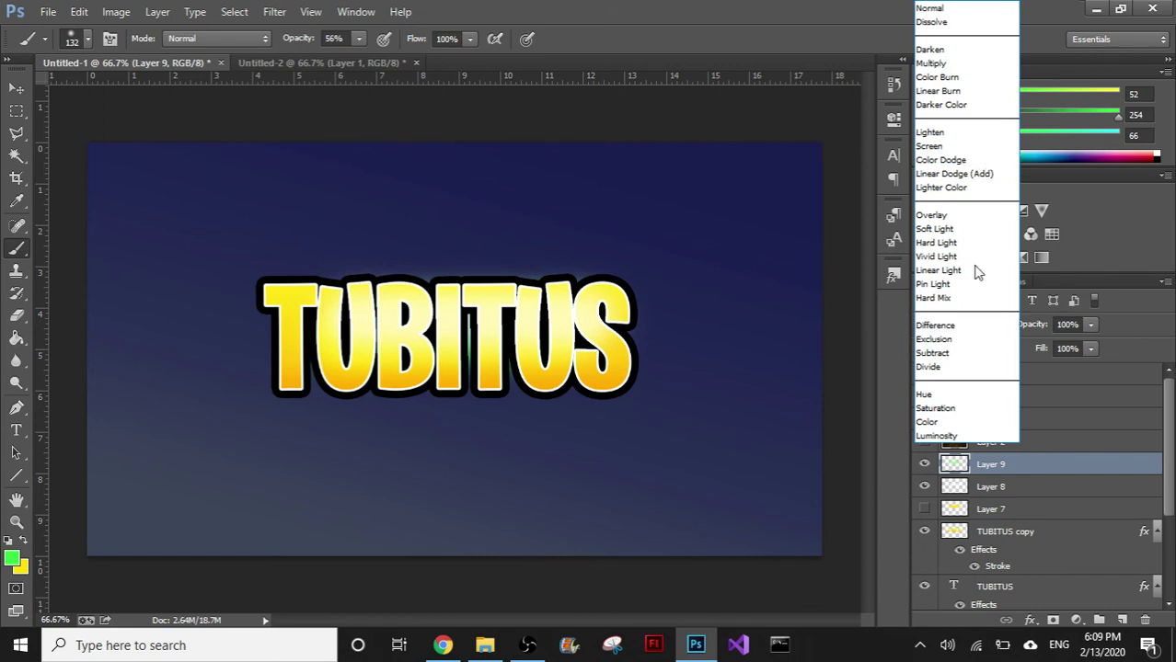
{"action": "left_click", "coordinate": [950, 144]}
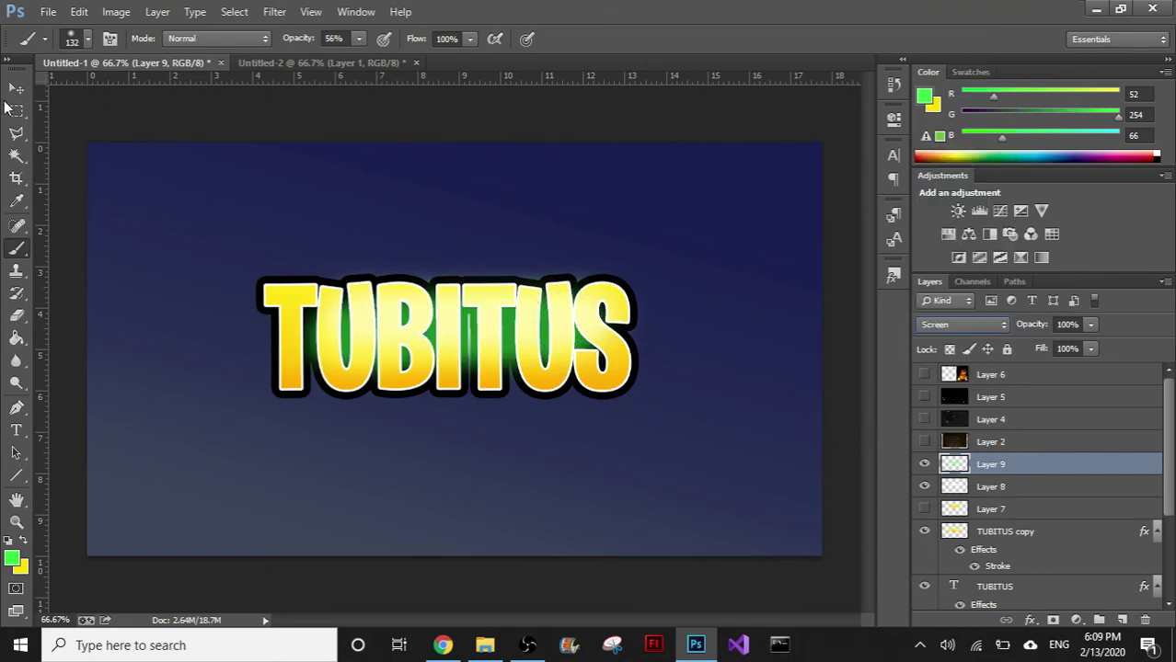
{"action": "left_click", "coordinate": [15, 88]}
- Nudge the green glow upward, then paint a wider green glow across the word at 100% opacity
{"action": "mouse_move", "coordinate": [413, 353]}
{"action": "left_mouse_down"}
{"action": "mouse_move", "coordinate": [421, 318]}
{"action": "mouse_move", "coordinate": [425, 342]}
{"action": "left_mouse_up"}
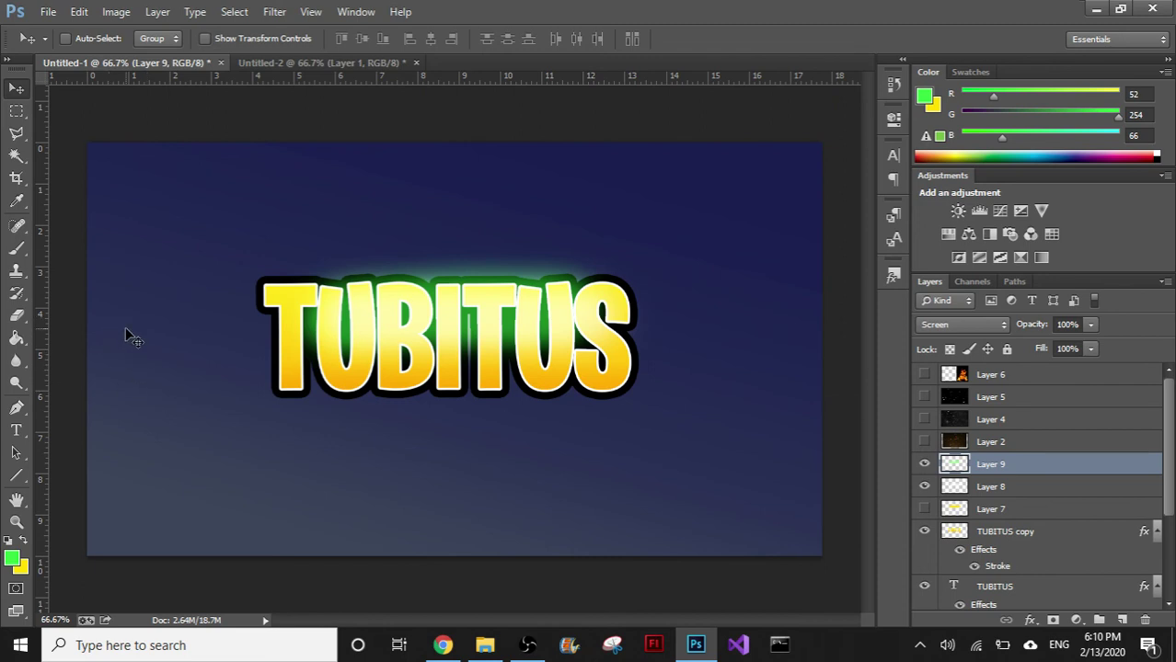
{"action": "left_click", "coordinate": [17, 248]}
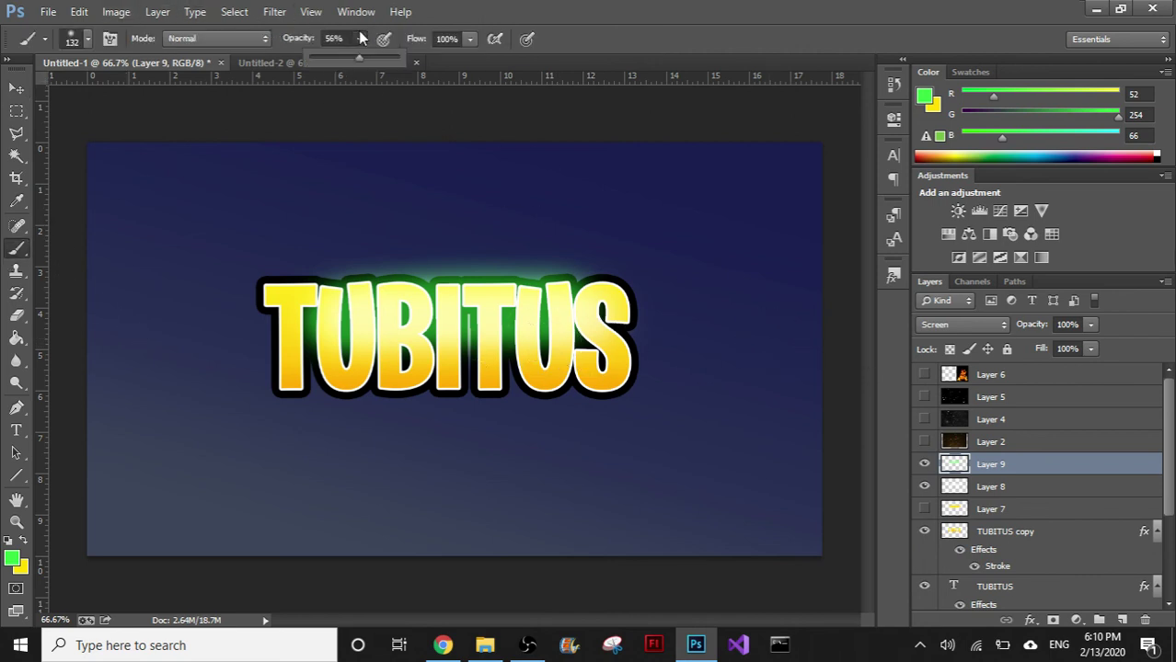
{"action": "mouse_move", "coordinate": [543, 308]}
{"action": "left_mouse_down"}
{"action": "mouse_move", "coordinate": [270, 297]}
{"action": "mouse_move", "coordinate": [598, 306]}
{"action": "mouse_move", "coordinate": [188, 329]}
{"action": "left_mouse_up"}
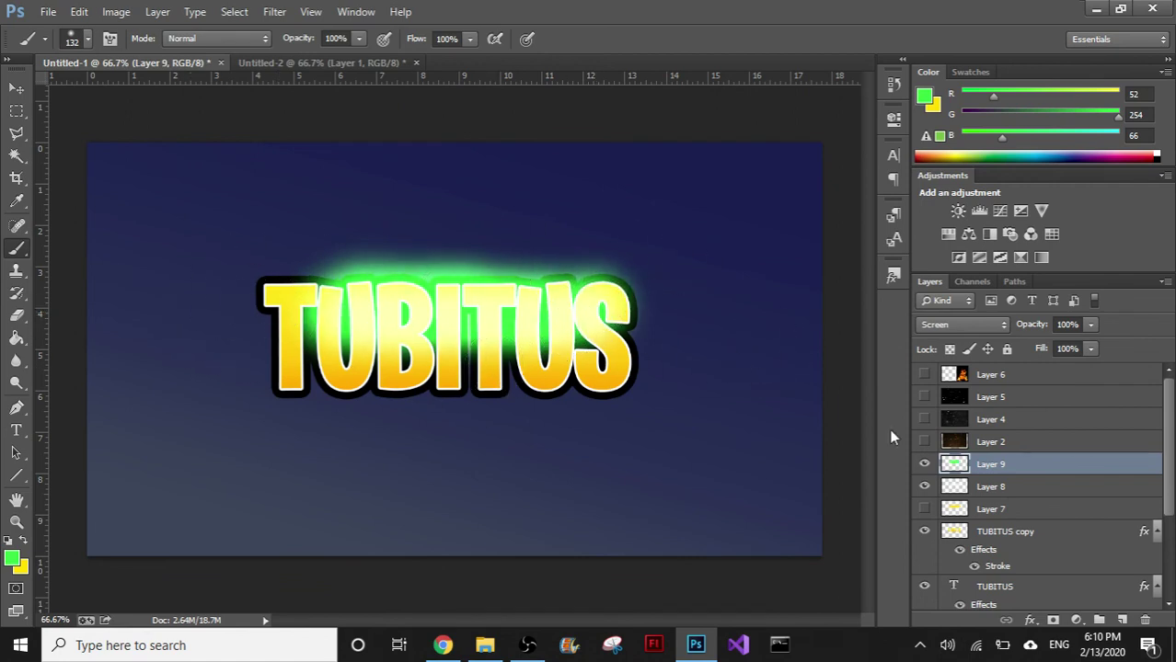
- Hide green Layer 9 and add a Screen-blended Layer 10 above Layer 8
{"action": "left_click", "coordinate": [957, 486]}
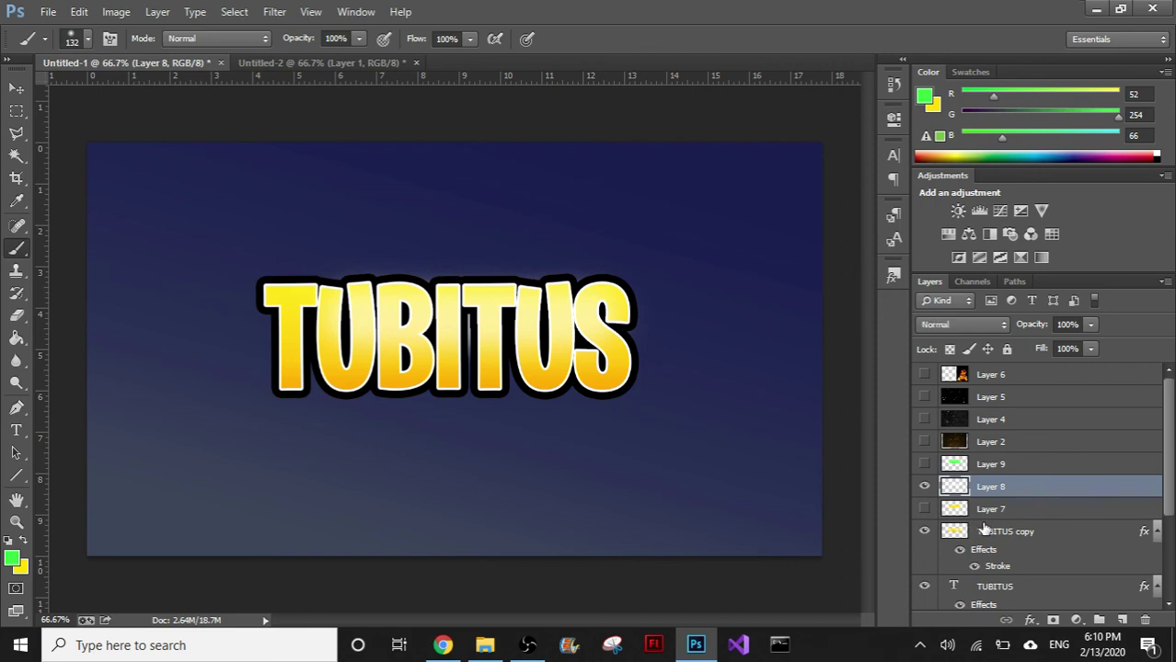
{"action": "left_click", "coordinate": [982, 531]}
{"action": "left_click", "coordinate": [1012, 509]}
{"action": "left_click", "coordinate": [1035, 488]}
{"action": "left_click", "coordinate": [1122, 621]}
{"action": "left_click", "coordinate": [966, 322]}
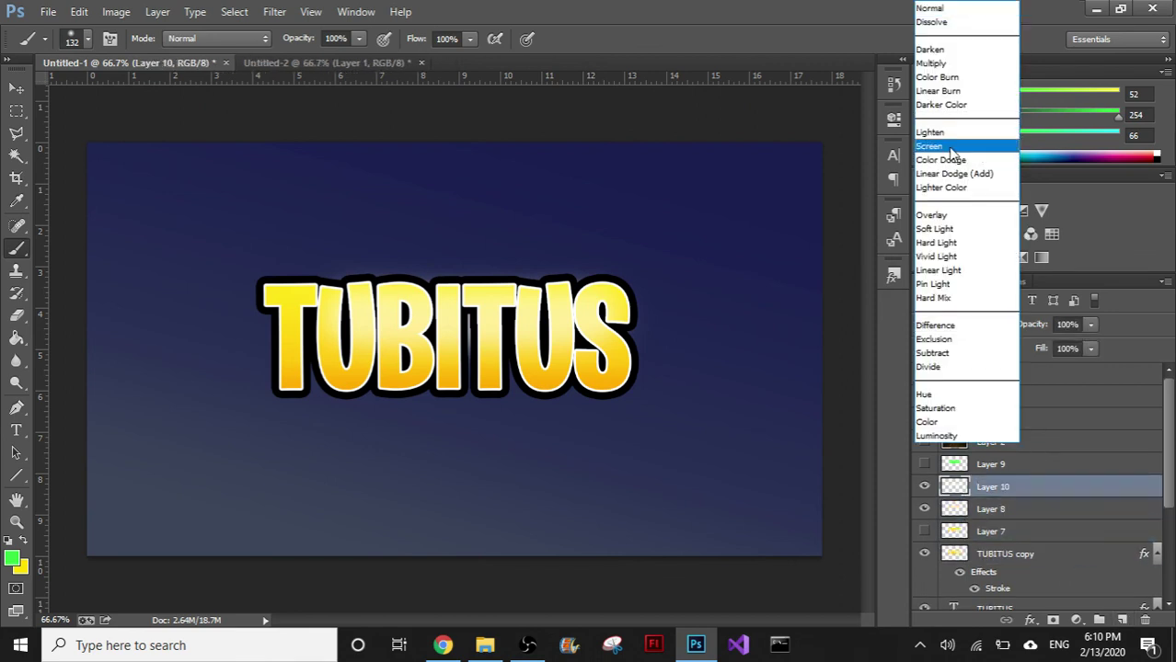
{"action": "left_click", "coordinate": [953, 147]}
- Switch to yellow and paint a yellow glow across the top of TUBITUS
{"action": "left_click", "coordinate": [25, 543]}
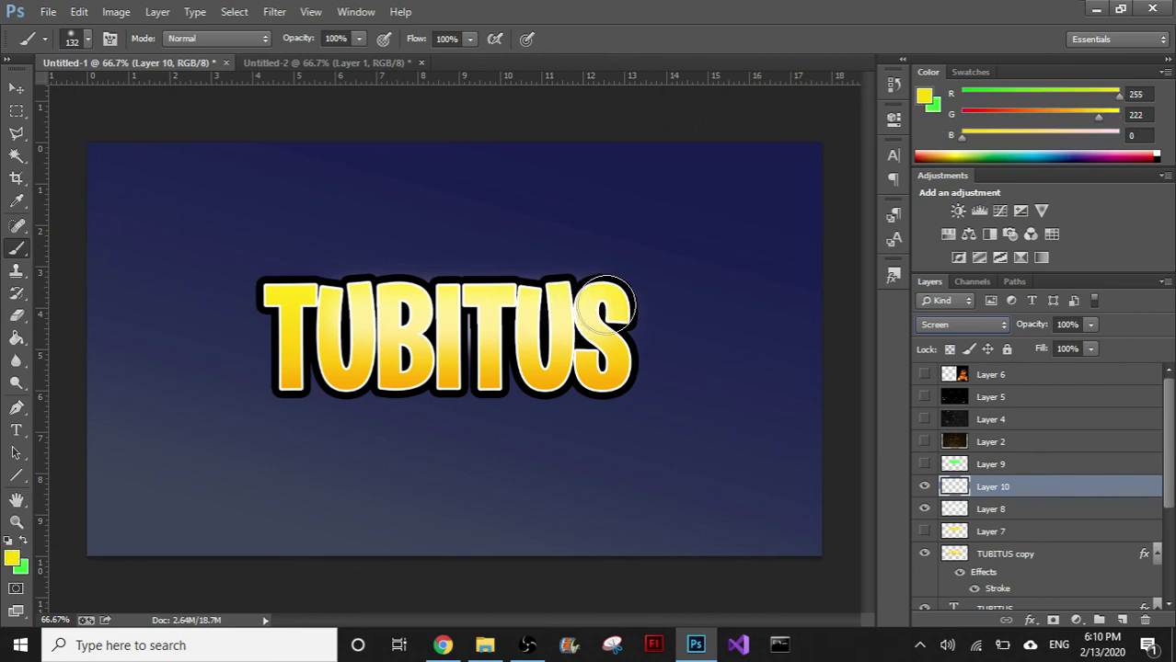
{"action": "left_click_drag", "start_coordinate": [605, 306], "coordinate": [276, 319]}
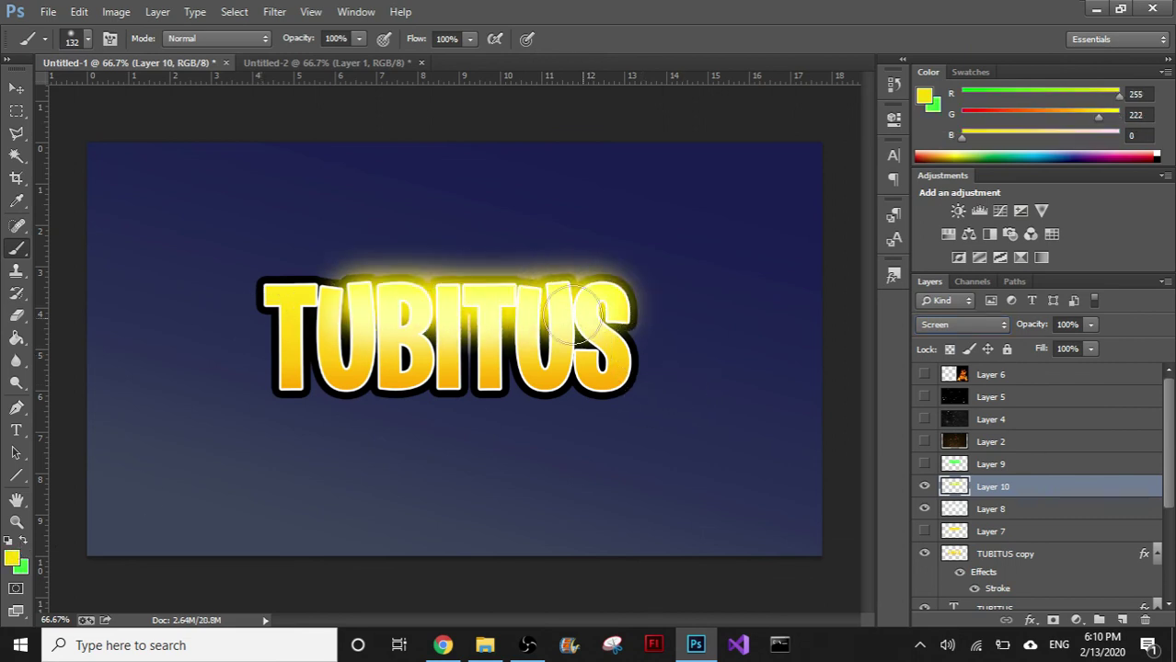
{"action": "key", "text": "ctrl+z"}
{"action": "left_click_drag", "start_coordinate": [603, 308], "coordinate": [285, 312]}
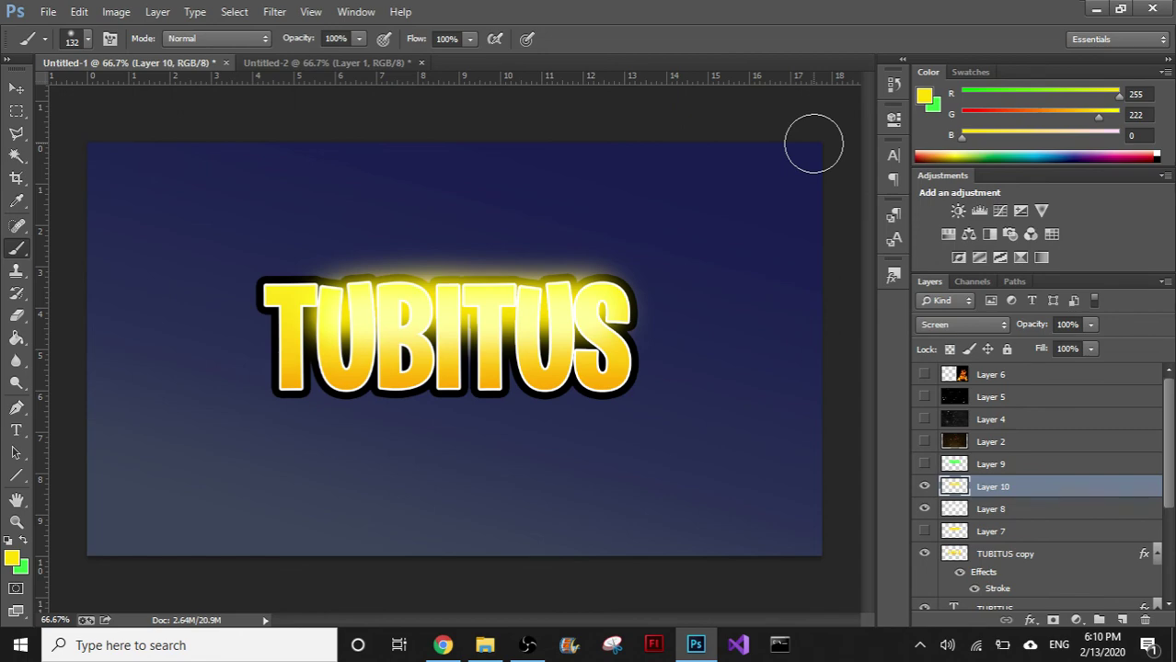
- Switch to the OBS window from the taskbar, leaving its recording running at 0:03:43
{"action": "left_click", "coordinate": [529, 647]}
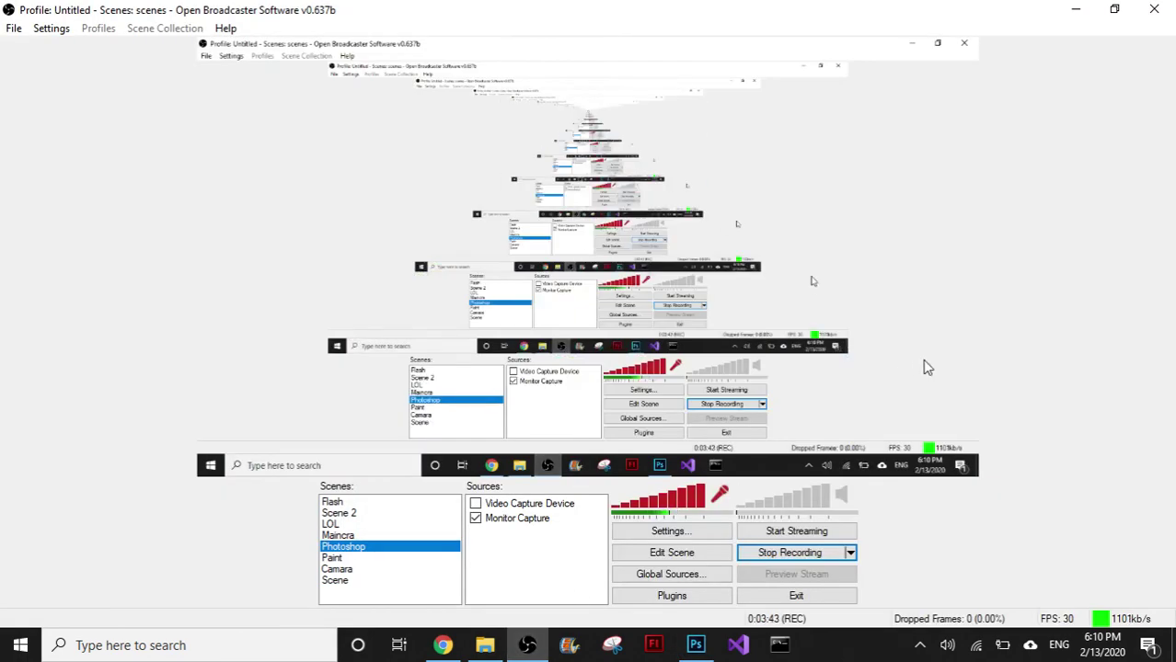